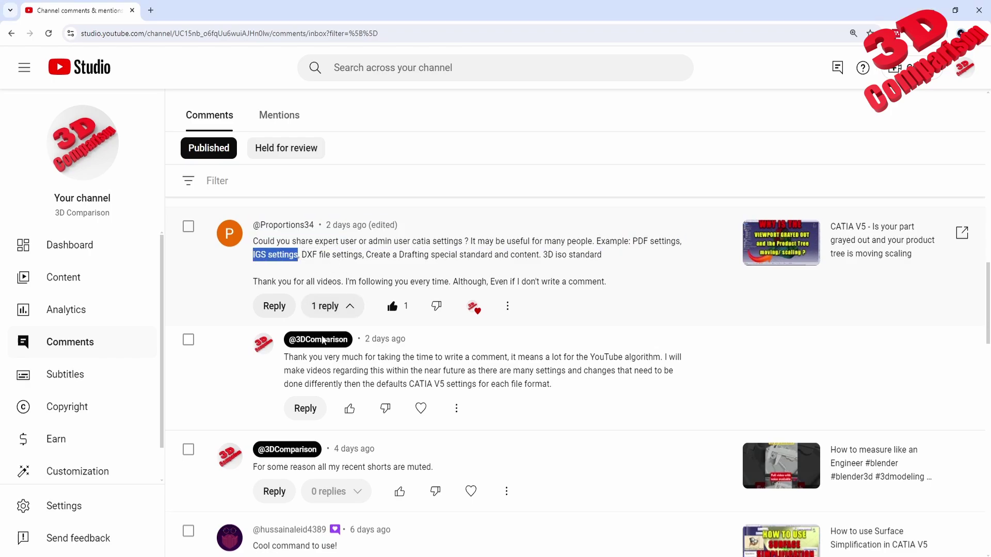
Switch to CATIA V5 and open the Compatibility options at the IGES settings
{"action": "key", "text": "alt+Tab"}
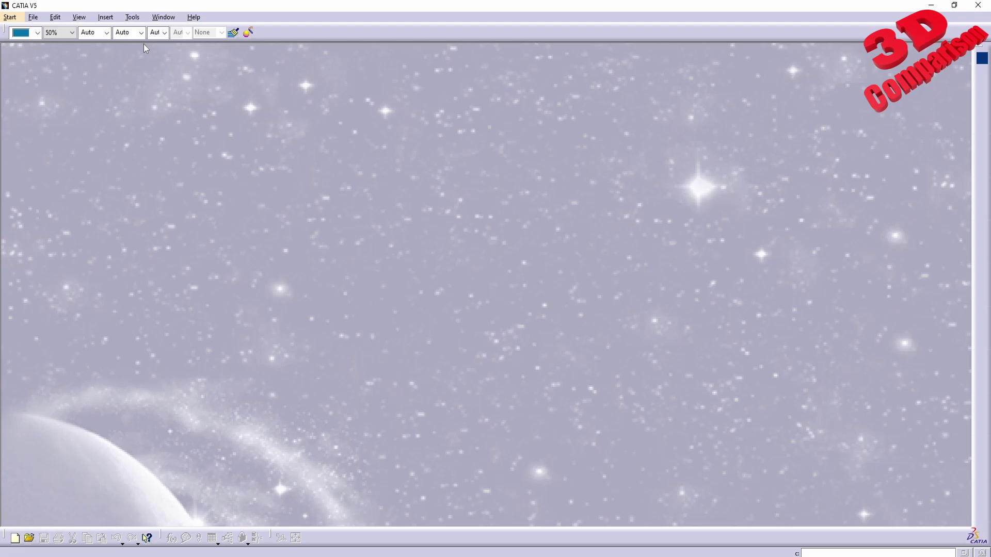
{"action": "left_click", "coordinate": [133, 17]}
{"action": "left_click", "coordinate": [150, 110]}
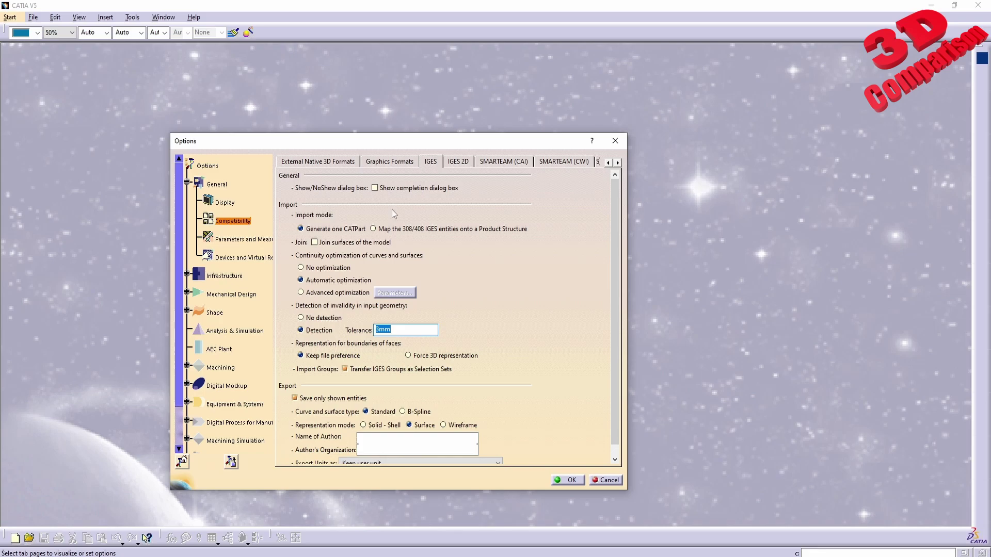
{"action": "left_click", "coordinate": [434, 162]}
{"action": "key", "text": "Left"}
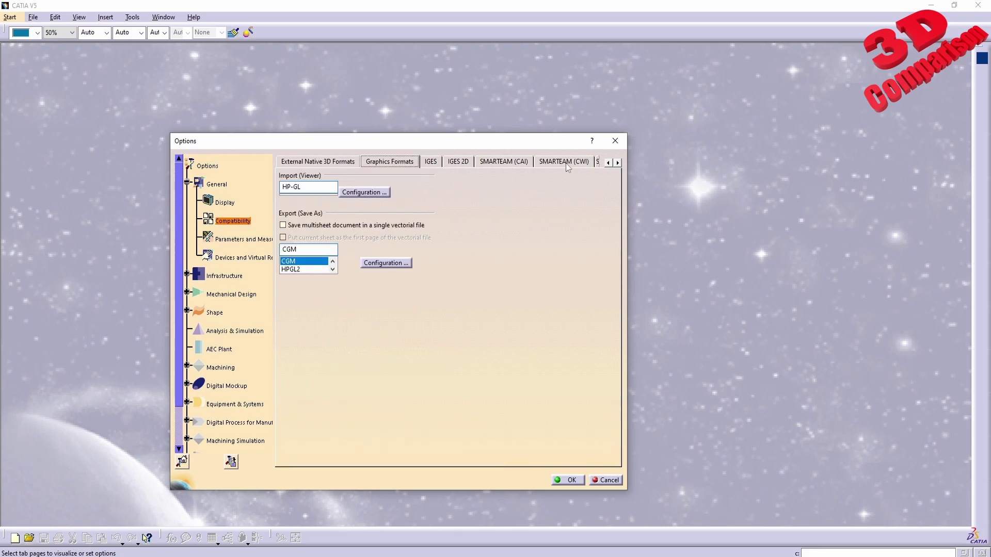
Browse the format pages of the Compatibility options, review the IGES import and export settings and accept the options
{"action": "left_click", "coordinate": [608, 163]}
{"action": "left_click", "coordinate": [609, 163]}
{"action": "left_click", "coordinate": [608, 163]}
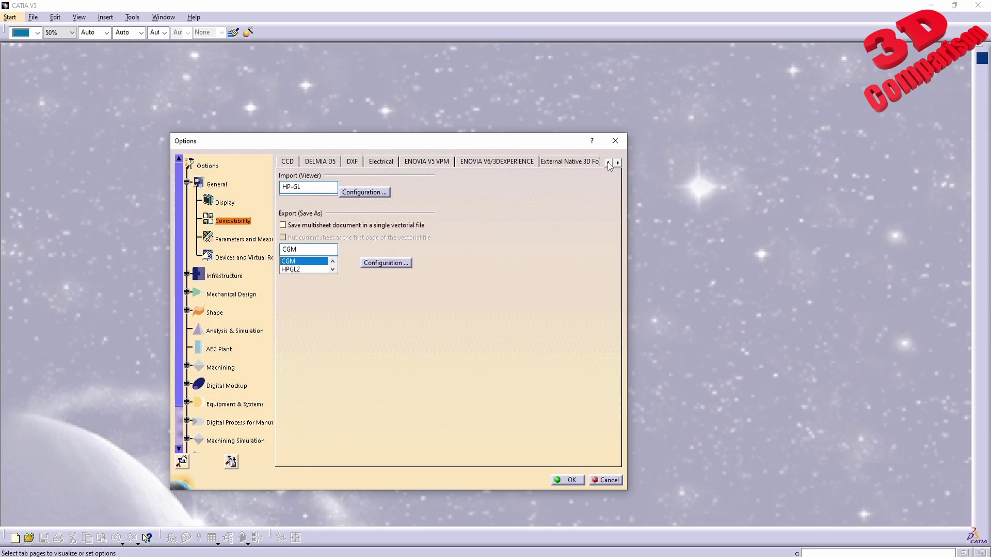
{"action": "left_click", "coordinate": [608, 163]}
{"action": "left_click", "coordinate": [608, 164]}
{"action": "left_click", "coordinate": [608, 163]}
{"action": "left_click", "coordinate": [608, 163]}
{"action": "left_click", "coordinate": [608, 163]}
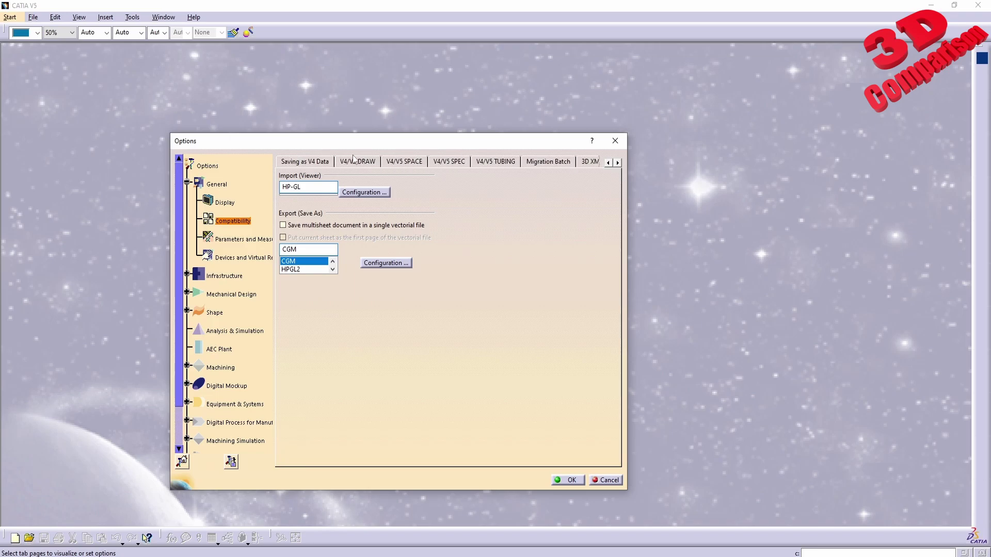
{"action": "left_click", "coordinate": [620, 164]}
{"action": "left_click", "coordinate": [620, 164]}
{"action": "left_click", "coordinate": [620, 164]}
{"action": "left_click", "coordinate": [620, 164]}
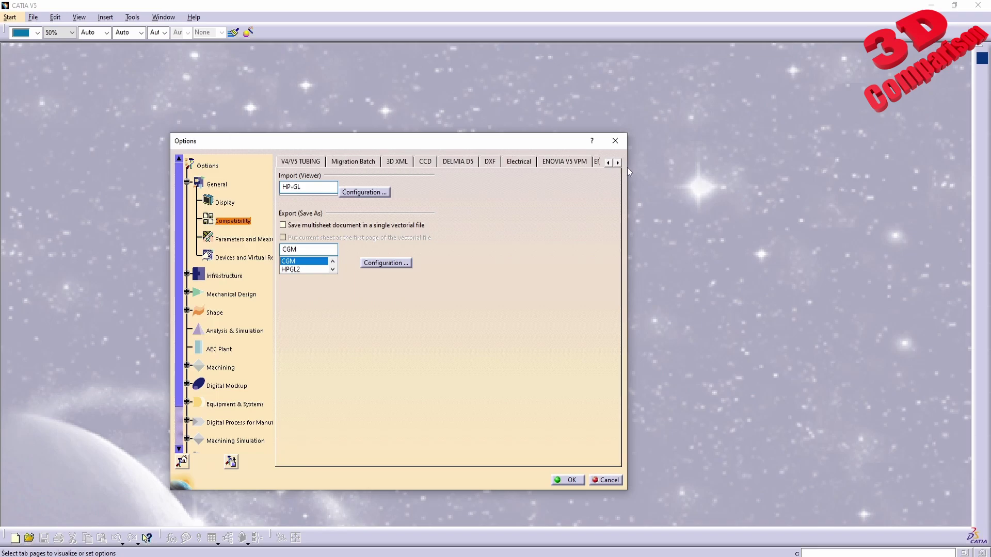
{"action": "left_click", "coordinate": [617, 163]}
{"action": "left_click", "coordinate": [618, 163]}
{"action": "left_click", "coordinate": [617, 163]}
{"action": "left_click", "coordinate": [618, 163]}
{"action": "left_click", "coordinate": [618, 163]}
{"action": "left_click", "coordinate": [617, 163]}
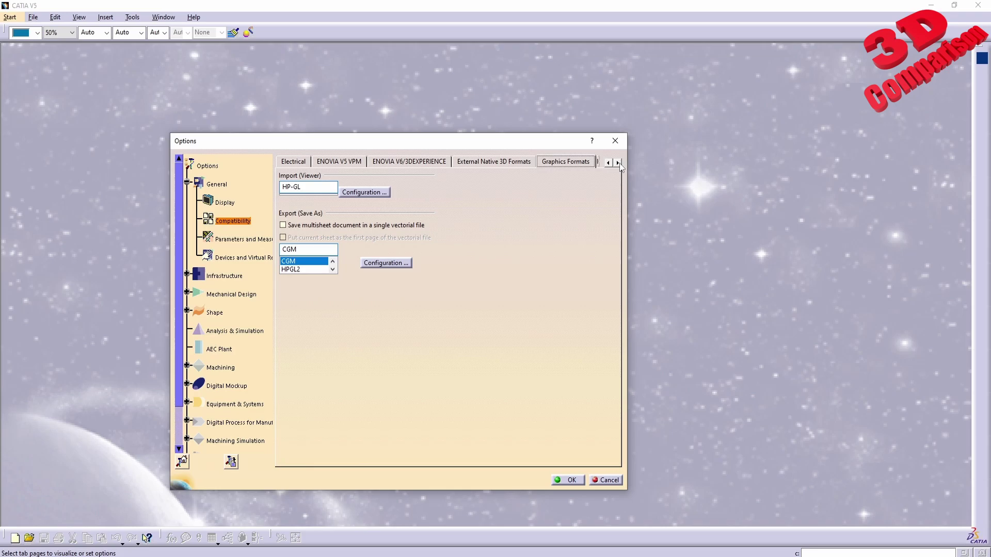
{"action": "left_click", "coordinate": [620, 163]}
{"action": "left_click", "coordinate": [620, 163]}
{"action": "left_click", "coordinate": [520, 163]}
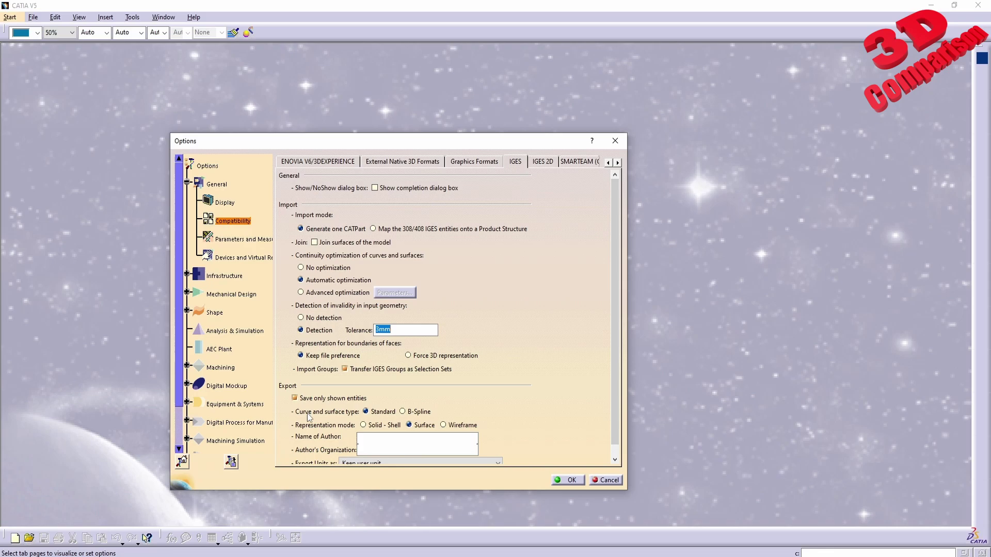
{"action": "left_click", "coordinate": [567, 483]}
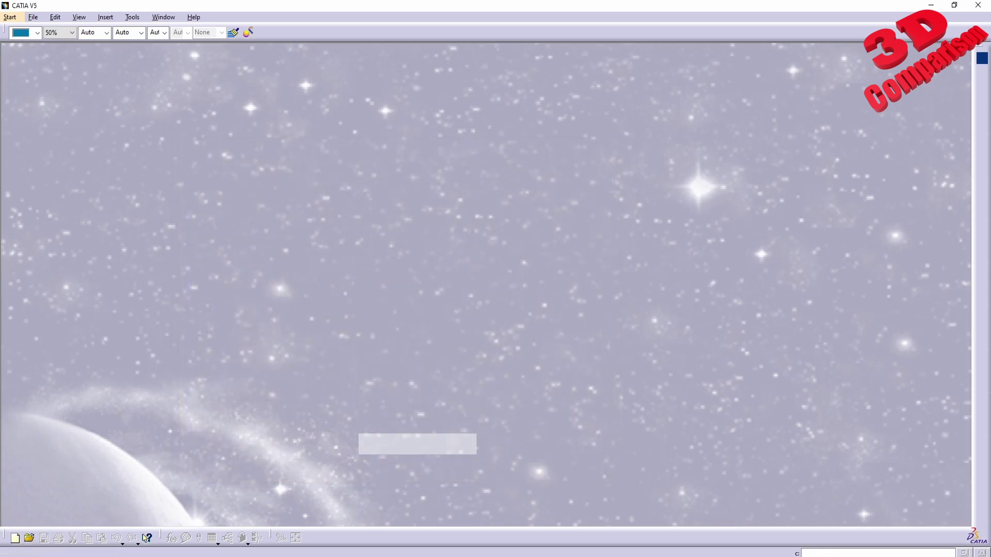
Open the IGES file "3D comparison .igs" and expand Geometrical Set.1 in the specification tree
{"action": "left_click_drag", "start_coordinate": [421, 137], "coordinate": [401, 147]}
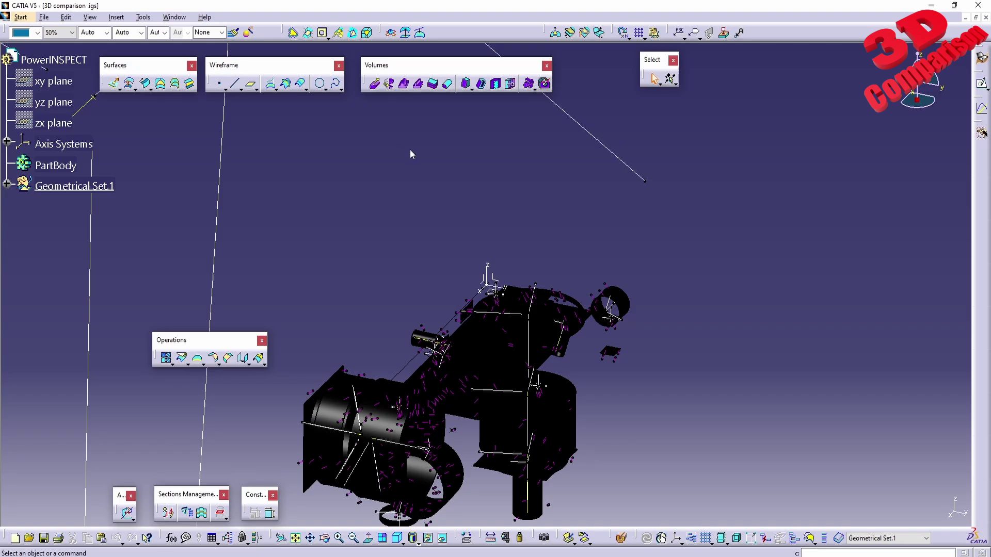
{"action": "middle_click_drag", "start_coordinate": [472, 216], "coordinate": [415, 266]}
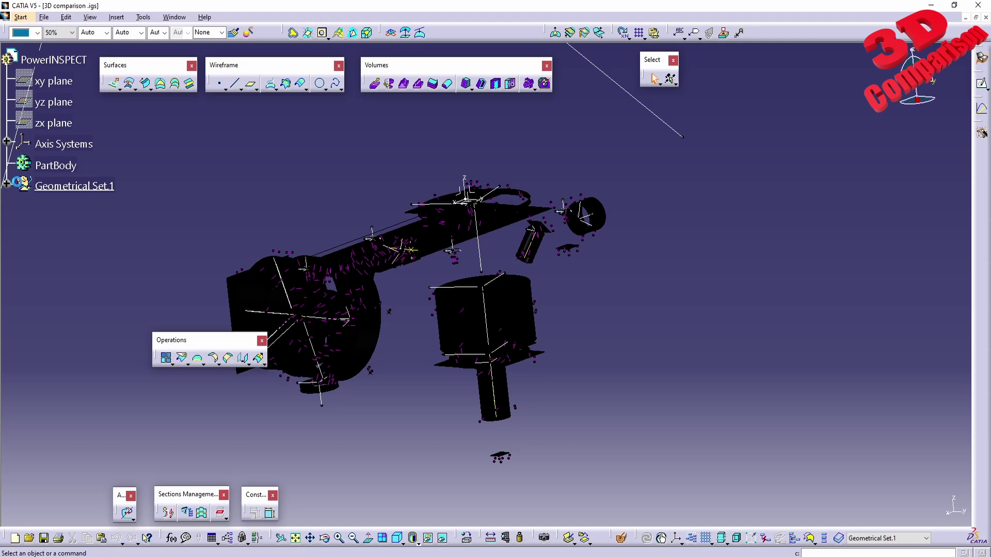
{"action": "left_click", "coordinate": [7, 183]}
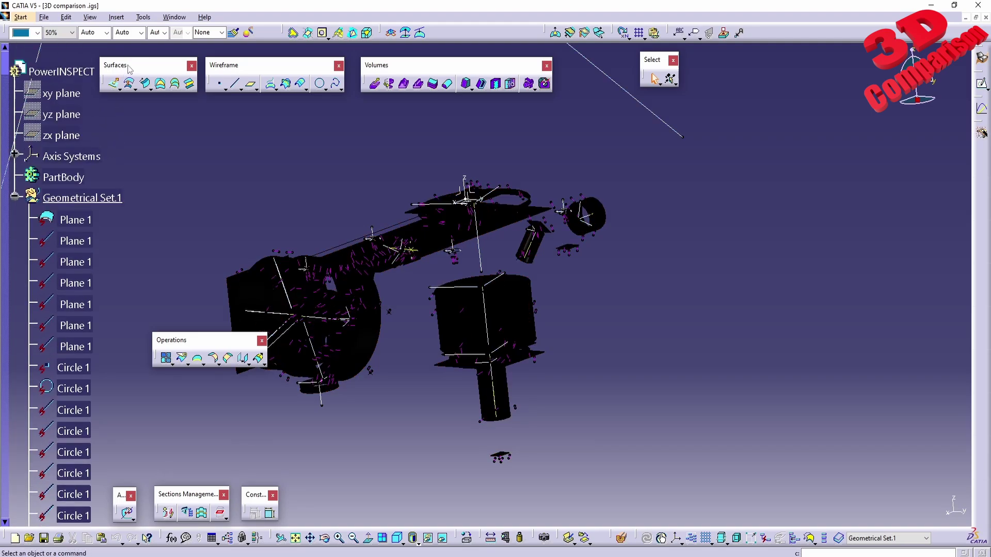
{"action": "left_click_drag", "start_coordinate": [129, 69], "coordinate": [144, 73]}
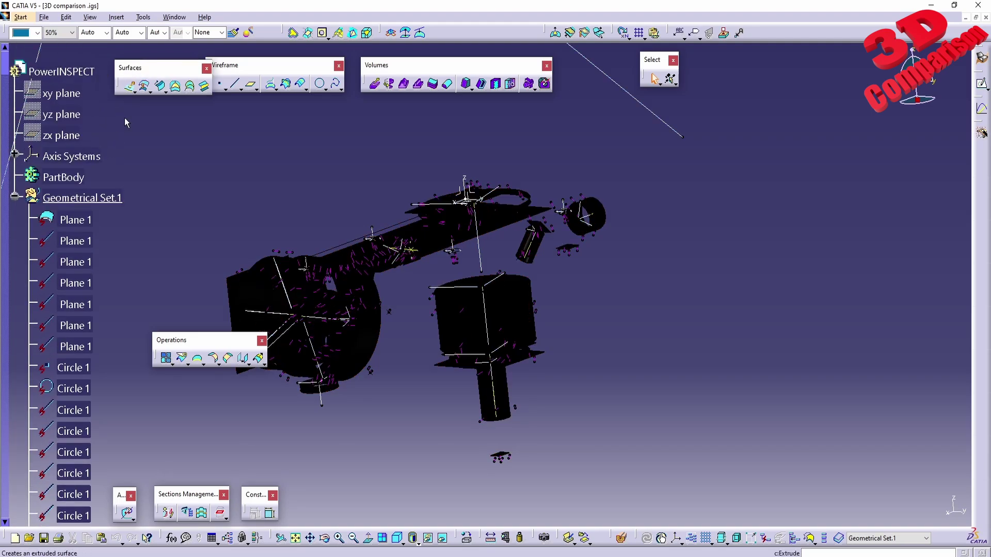
Locate the large vertical cylinder's surface in the specification tree by centering the graph on it, and clear the selection
{"action": "left_click", "coordinate": [525, 317]}
{"action": "right_click", "coordinate": [525, 317]}
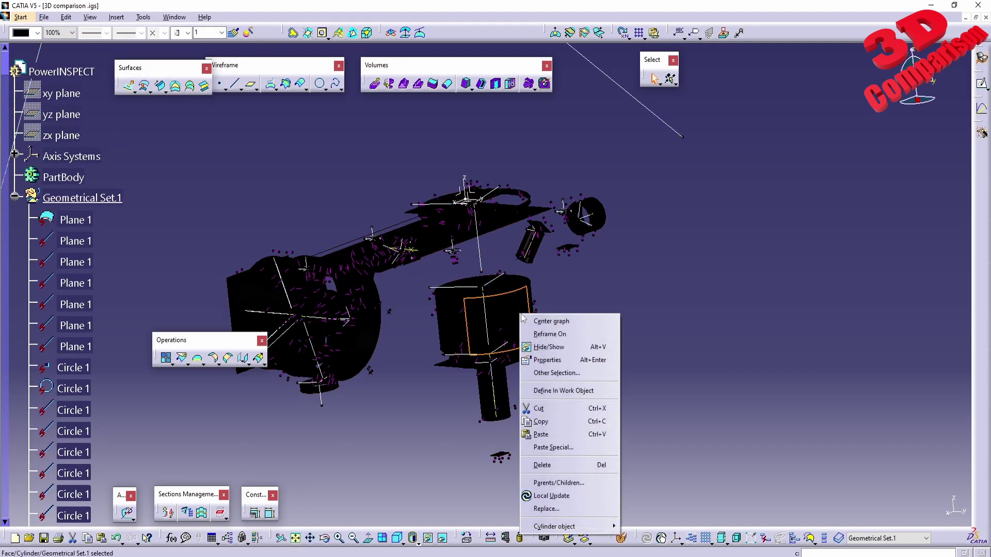
{"action": "left_click", "coordinate": [566, 321]}
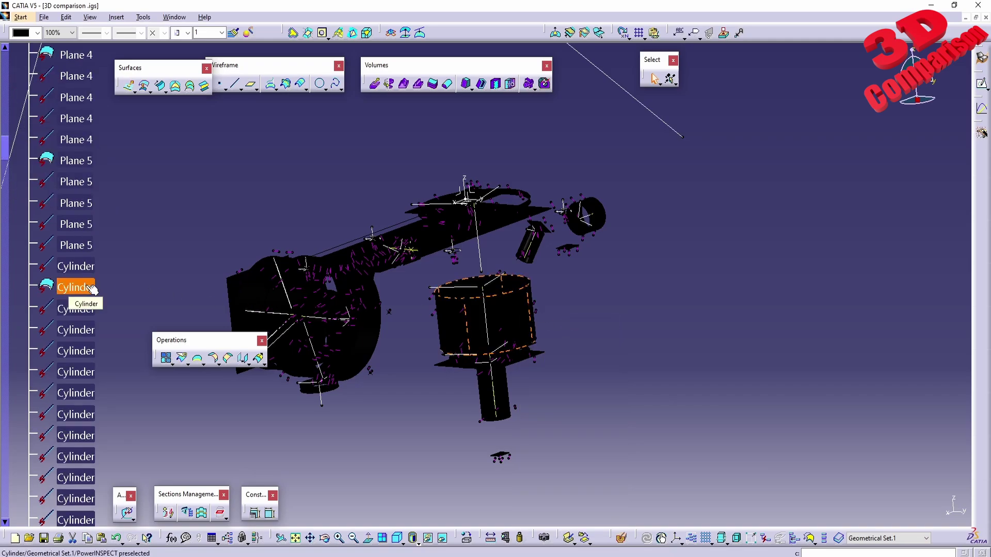
{"action": "left_click", "coordinate": [283, 193]}
Select all the imported surfaces and their geometry together and change their graphic colour to orange
{"action": "middle_click_drag", "start_coordinate": [284, 193], "coordinate": [411, 214]}
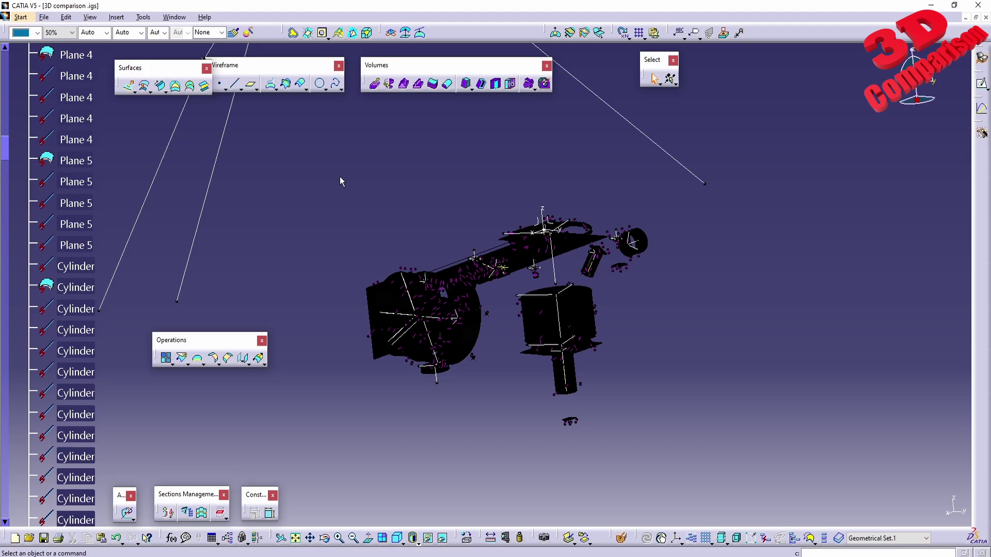
{"action": "left_click_drag", "start_coordinate": [338, 166], "coordinate": [706, 481]}
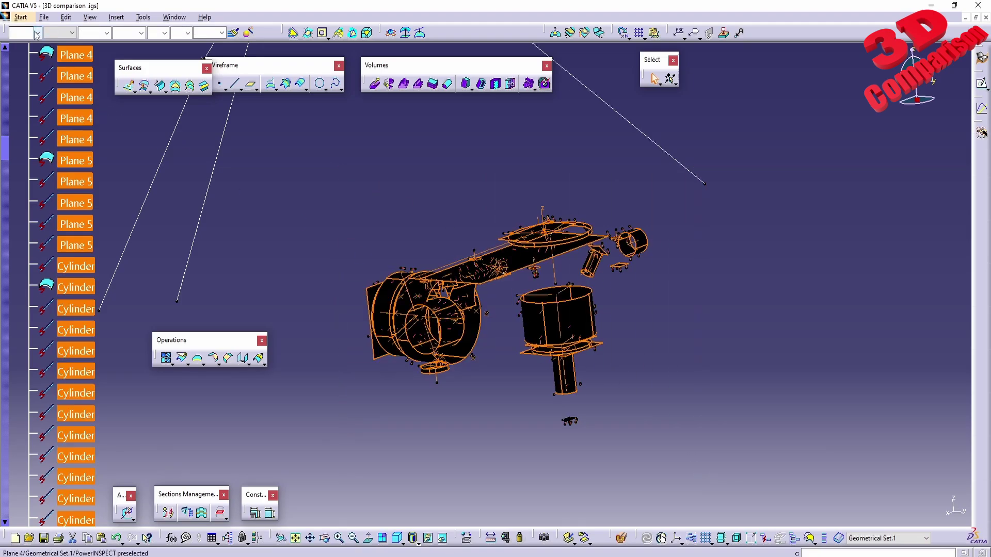
{"action": "left_click", "coordinate": [38, 33]}
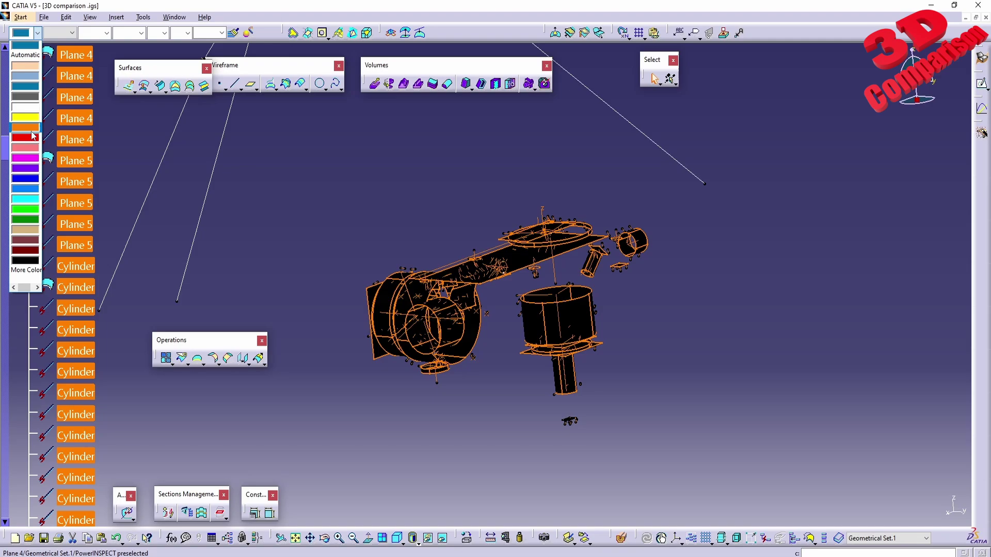
{"action": "left_click", "coordinate": [31, 129]}
{"action": "left_click", "coordinate": [622, 361]}
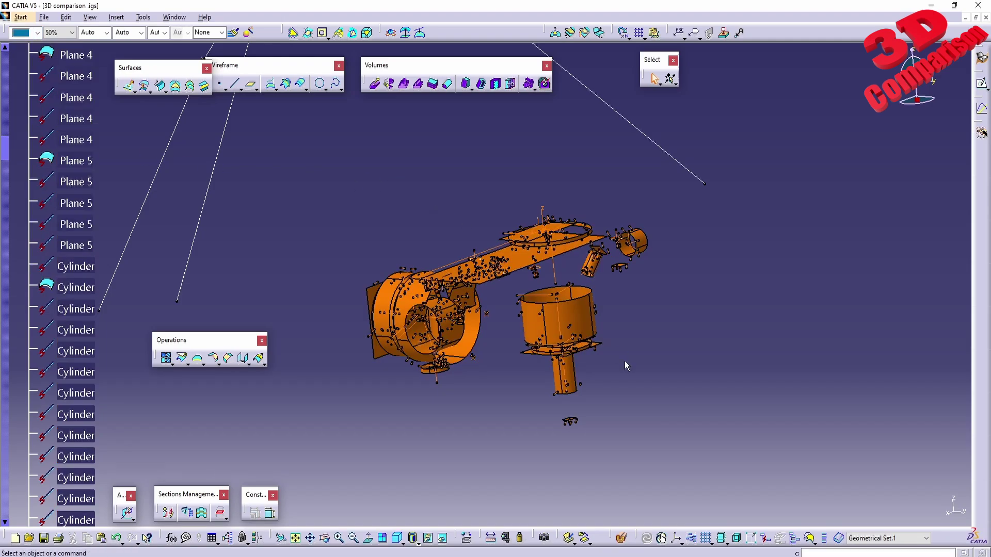
Inspect the orange surfaces from other angles and close the IGES file without saving the changes
{"action": "middle_click_drag", "start_coordinate": [621, 356], "coordinate": [508, 358]}
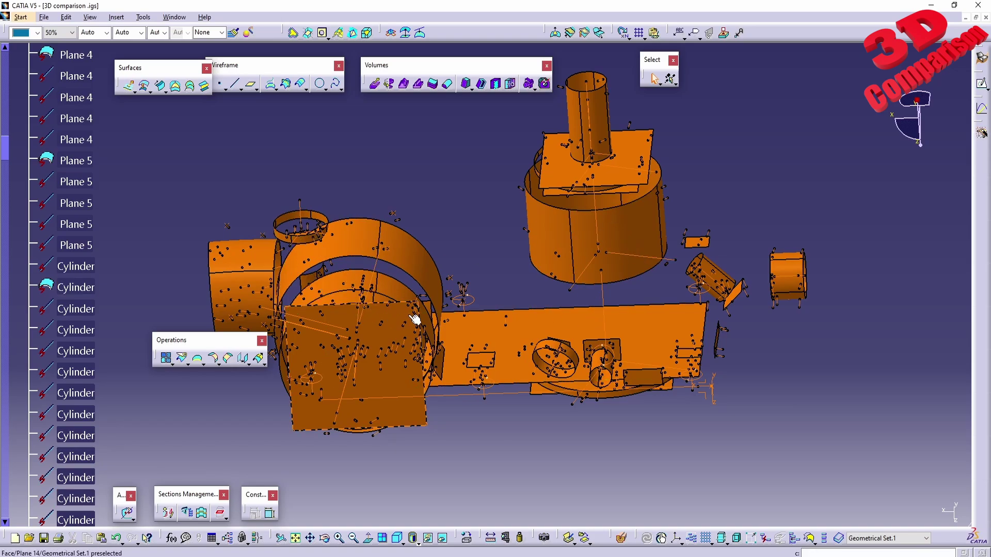
{"action": "middle_click_drag", "start_coordinate": [444, 364], "coordinate": [559, 294]}
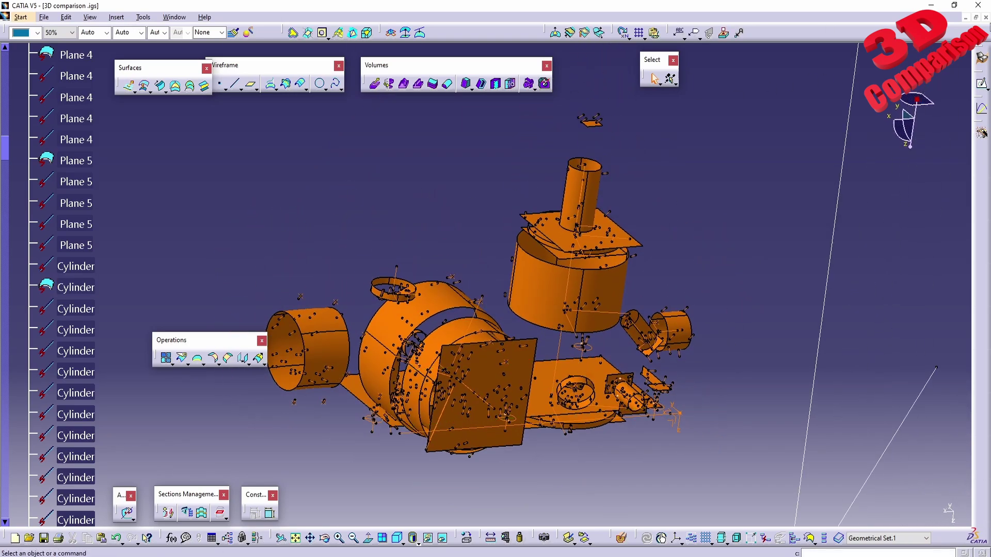
{"action": "left_click", "coordinate": [520, 307]}
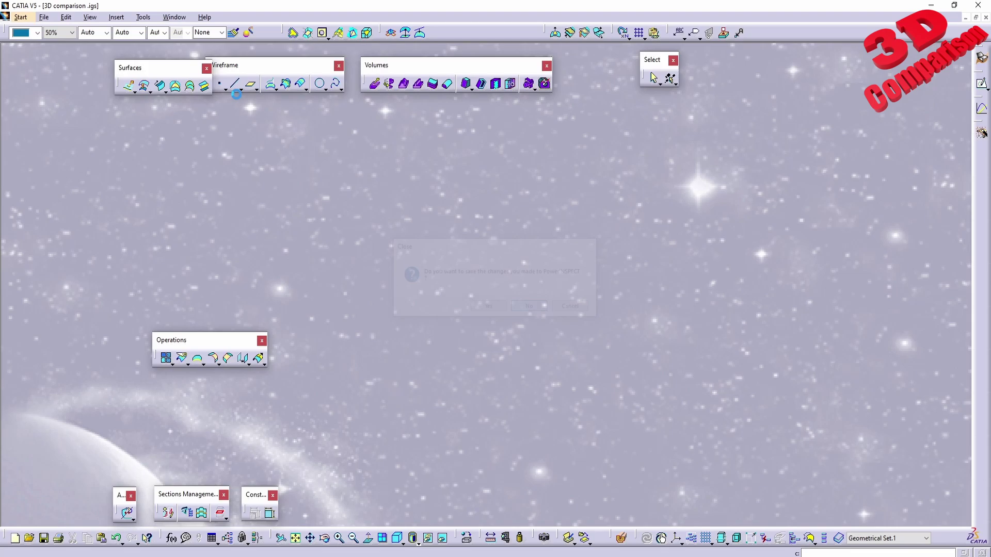
Enable joining the surfaces of the model in the IGES import options and accept the options
{"action": "left_click", "coordinate": [132, 17]}
{"action": "left_click", "coordinate": [147, 114]}
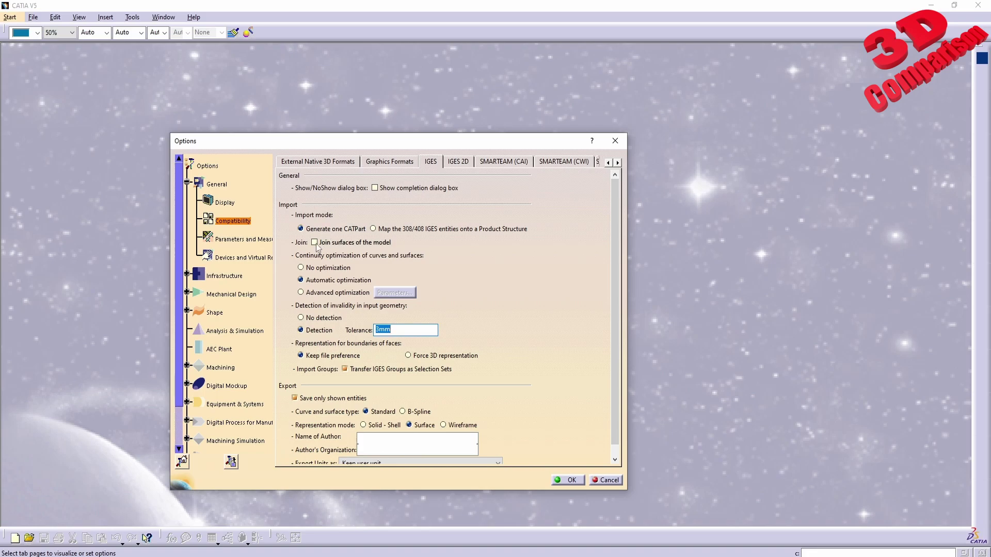
{"action": "left_click", "coordinate": [315, 244]}
{"action": "left_click", "coordinate": [567, 480]}
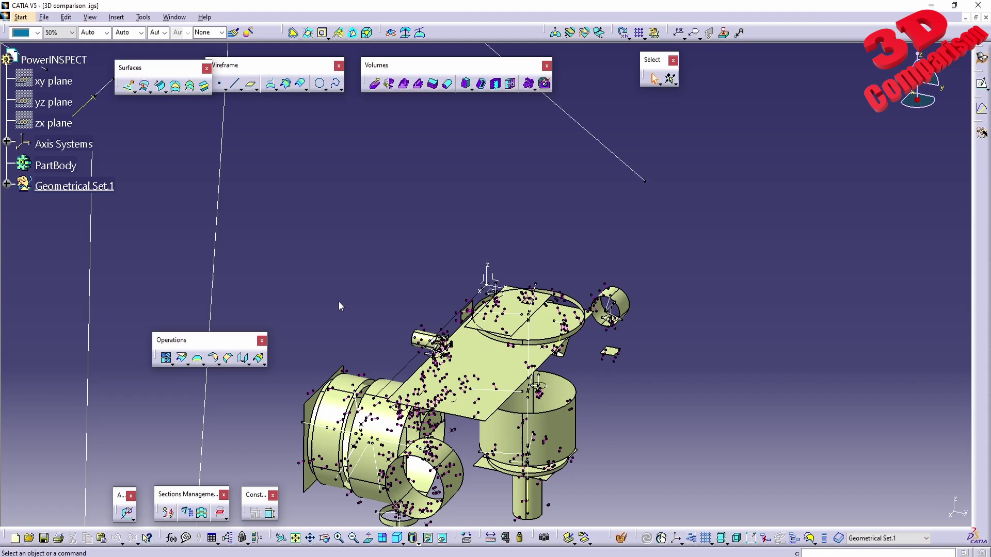
Expand Geometrical Set.1 of the imported part and locate the Join surface by centering the graph on one of its faces
{"action": "left_click", "coordinate": [453, 380]}
{"action": "middle_click_drag", "start_coordinate": [520, 437], "coordinate": [439, 304]}
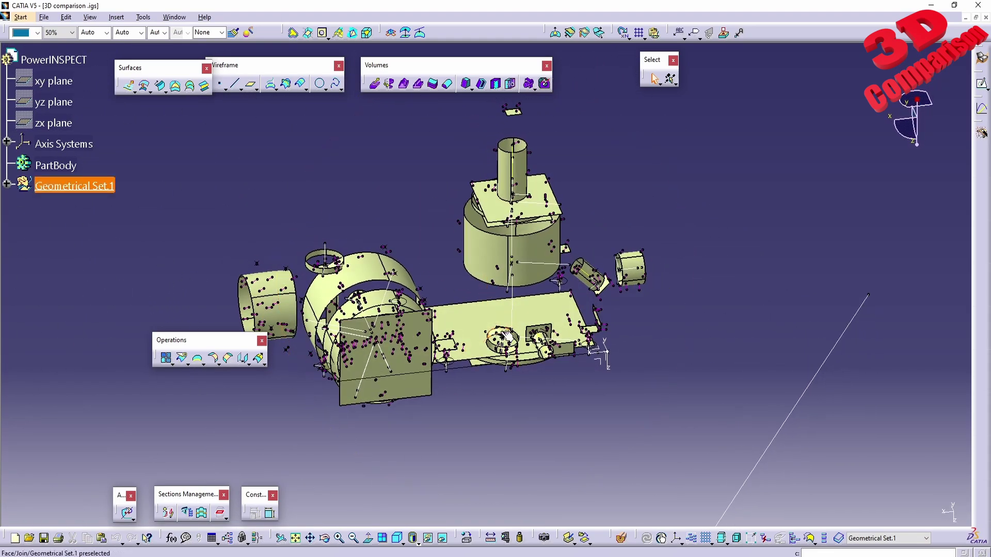
{"action": "left_click", "coordinate": [6, 184]}
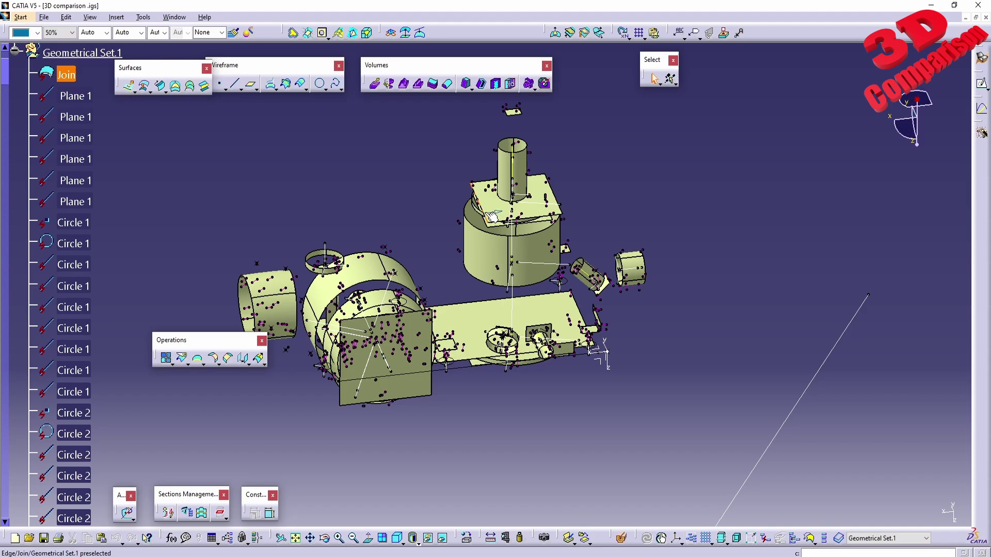
{"action": "right_click", "coordinate": [521, 180]}
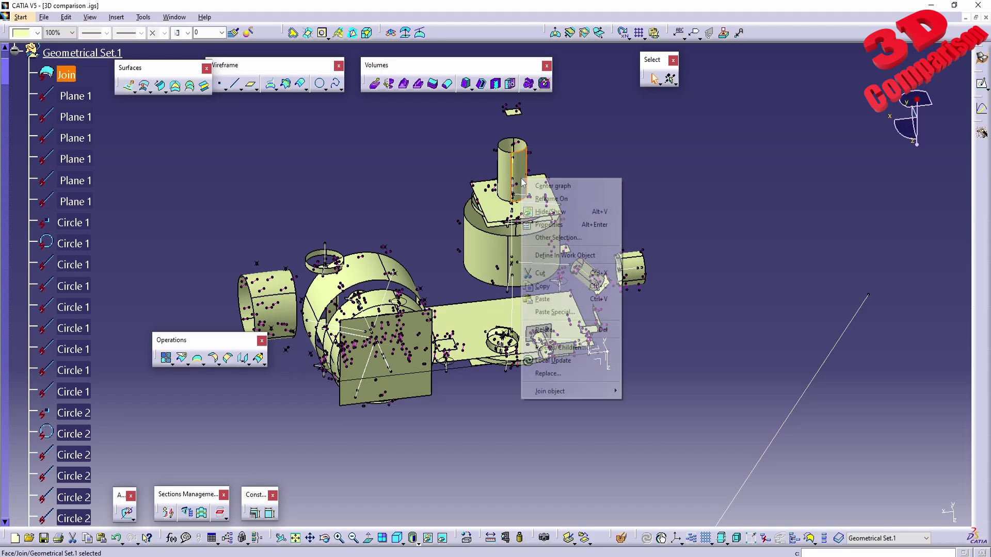
{"action": "left_click", "coordinate": [548, 188]}
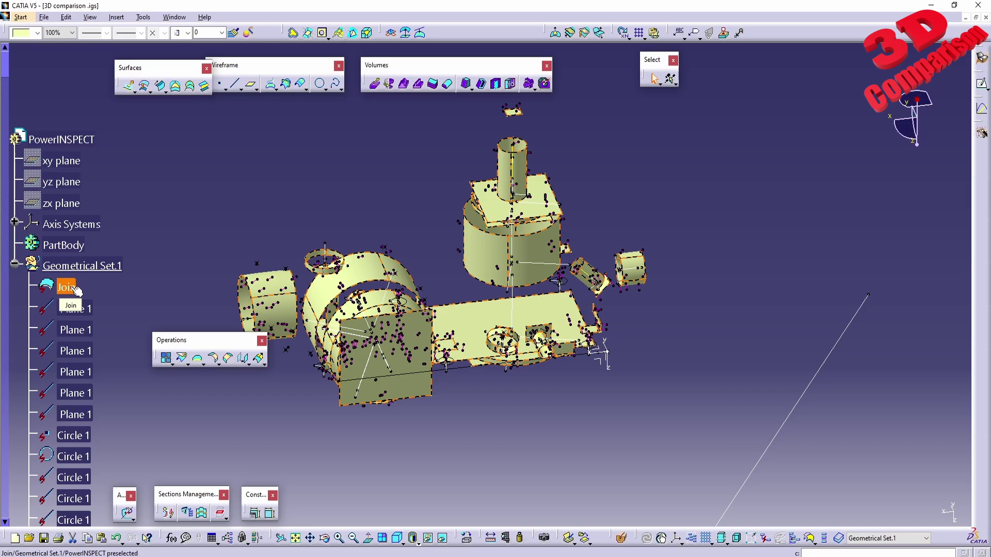
Disassemble the Join surface of Geometrical Set.1 with the Domains Only mode
{"action": "left_click", "coordinate": [65, 288]}
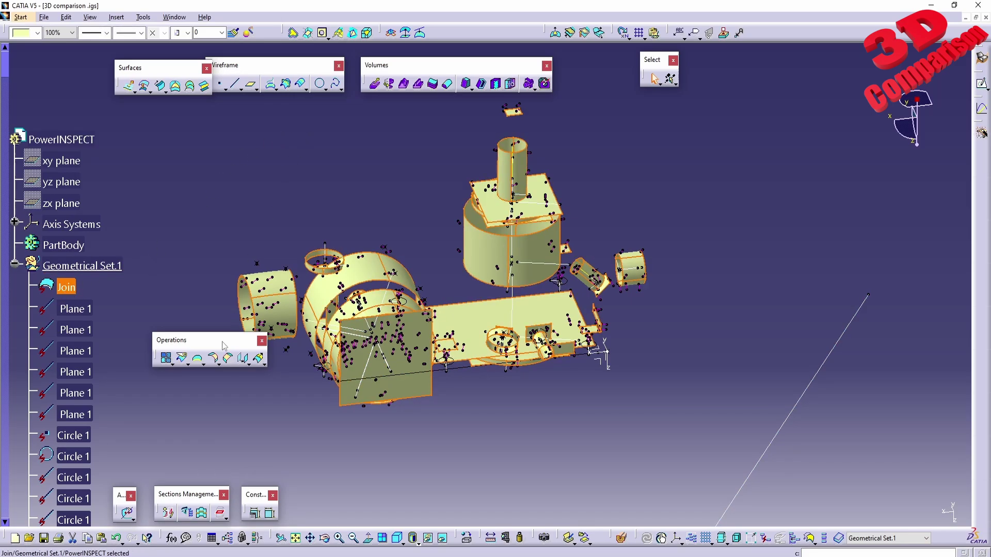
{"action": "left_click_drag", "start_coordinate": [232, 147], "coordinate": [234, 149]}
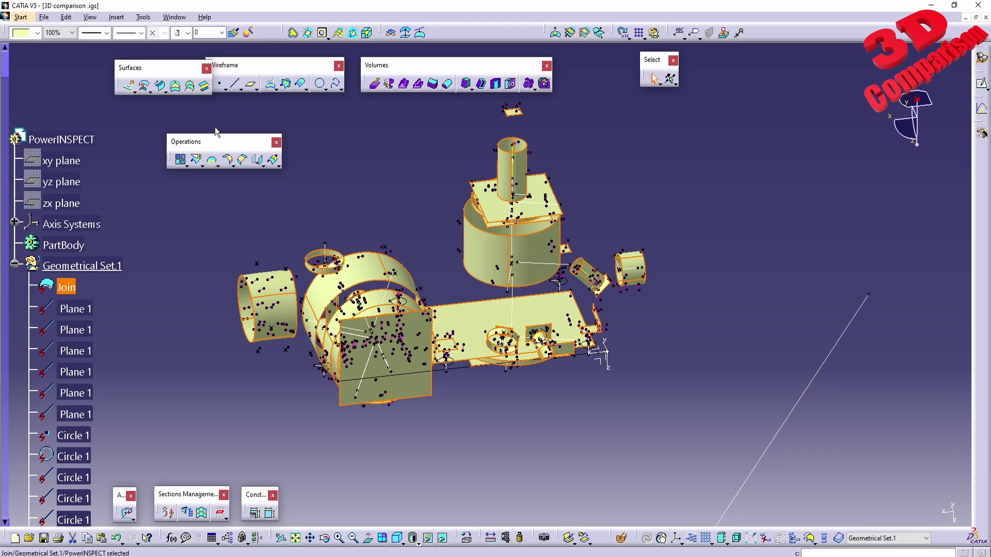
{"action": "left_click_drag", "start_coordinate": [99, 61], "coordinate": [100, 60]}
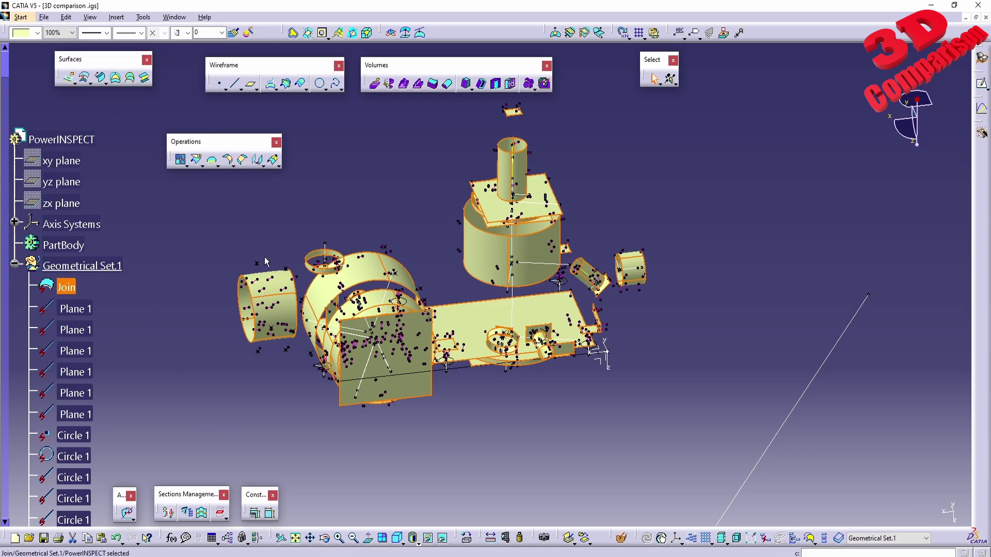
{"action": "left_click", "coordinate": [187, 164]}
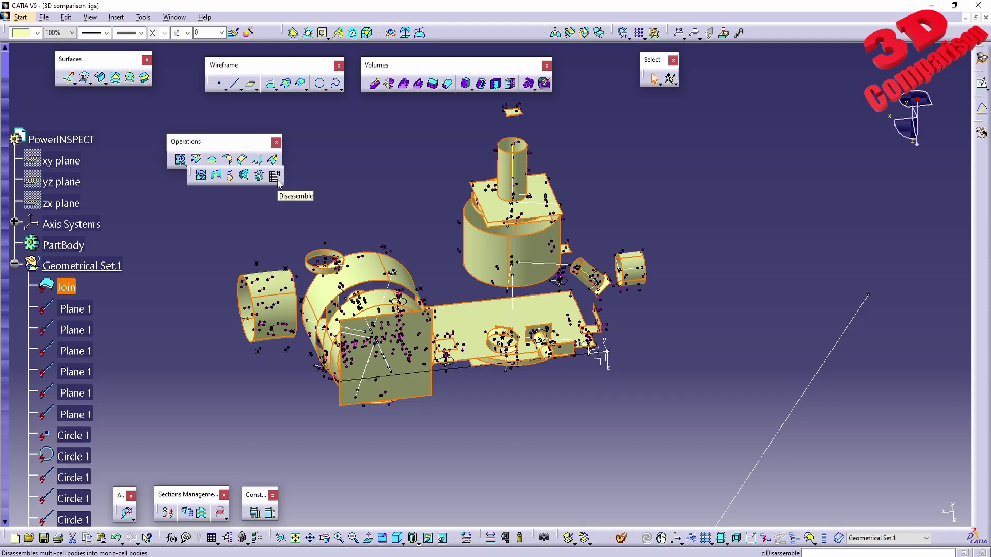
{"action": "left_click", "coordinate": [275, 176]}
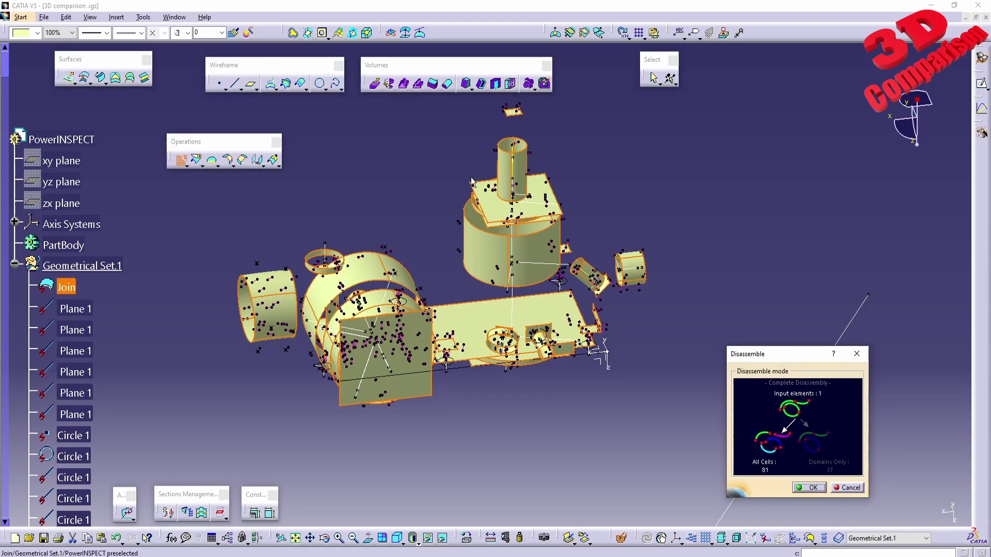
{"action": "middle_click_drag", "start_coordinate": [393, 219], "coordinate": [436, 254]}
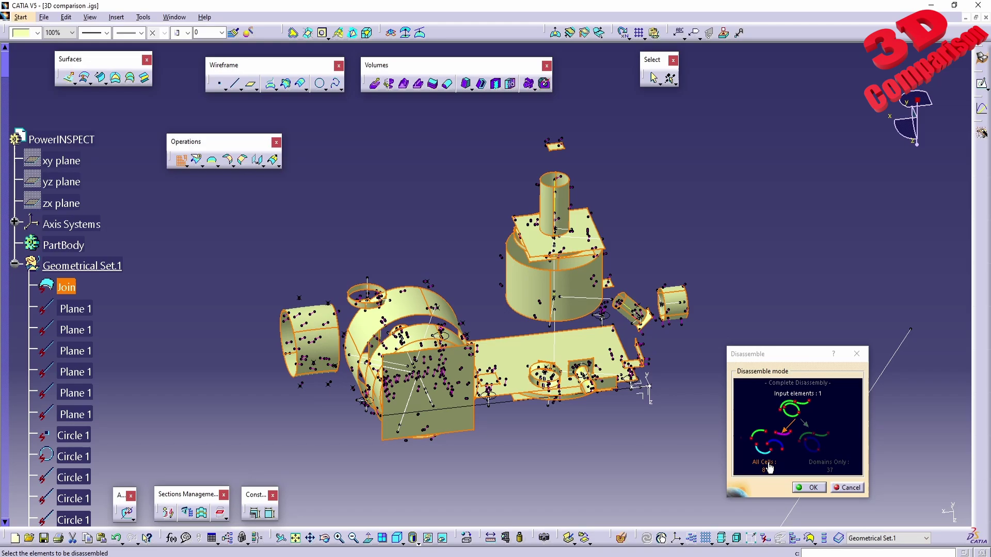
{"action": "left_click", "coordinate": [769, 466]}
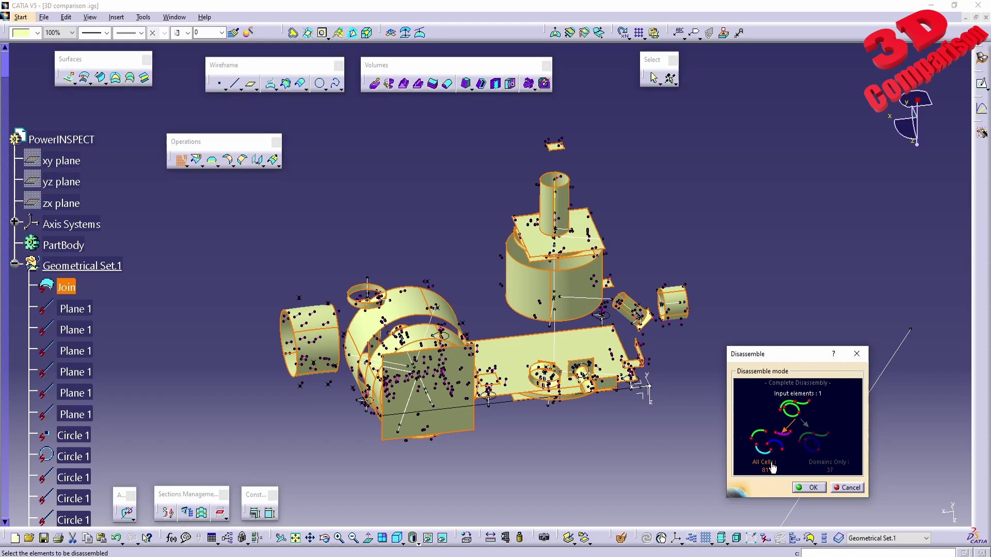
{"action": "left_click", "coordinate": [820, 457]}
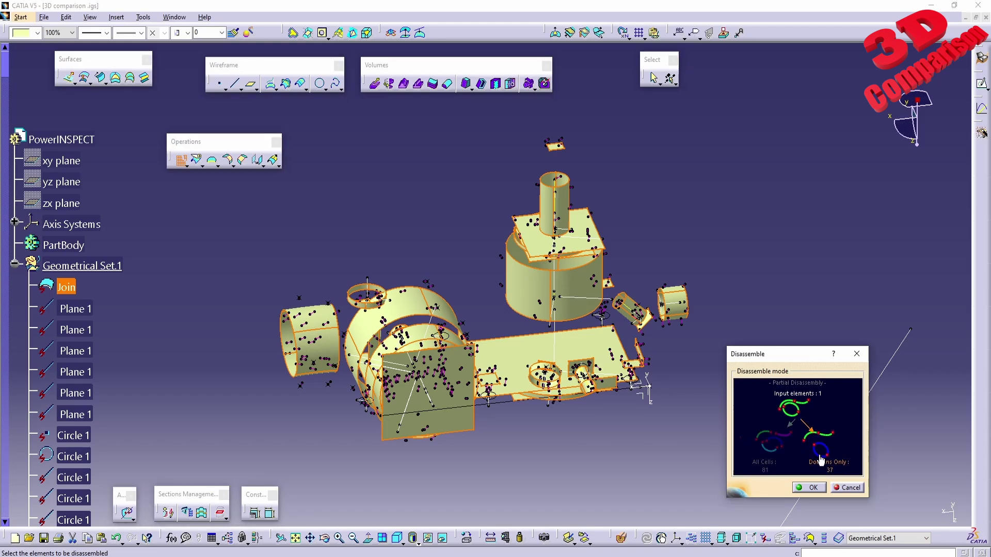
{"action": "left_click", "coordinate": [813, 487]}
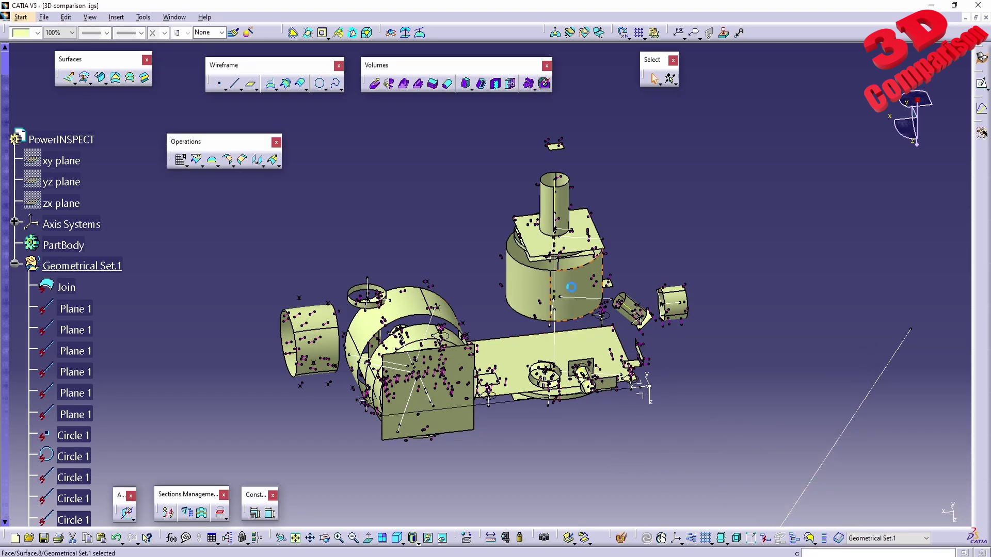
Locate the disassembled surface of the large upright cylinder in the tree by centering the graph on its face
{"action": "right_click", "coordinate": [592, 291]}
{"action": "left_click", "coordinate": [592, 292]}
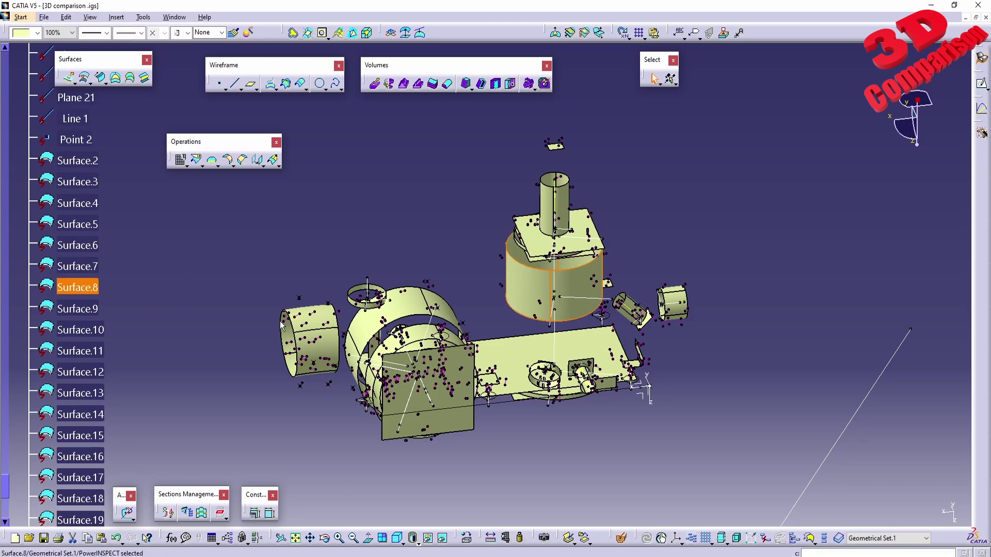
{"action": "middle_click_drag", "start_coordinate": [627, 331], "coordinate": [409, 265]}
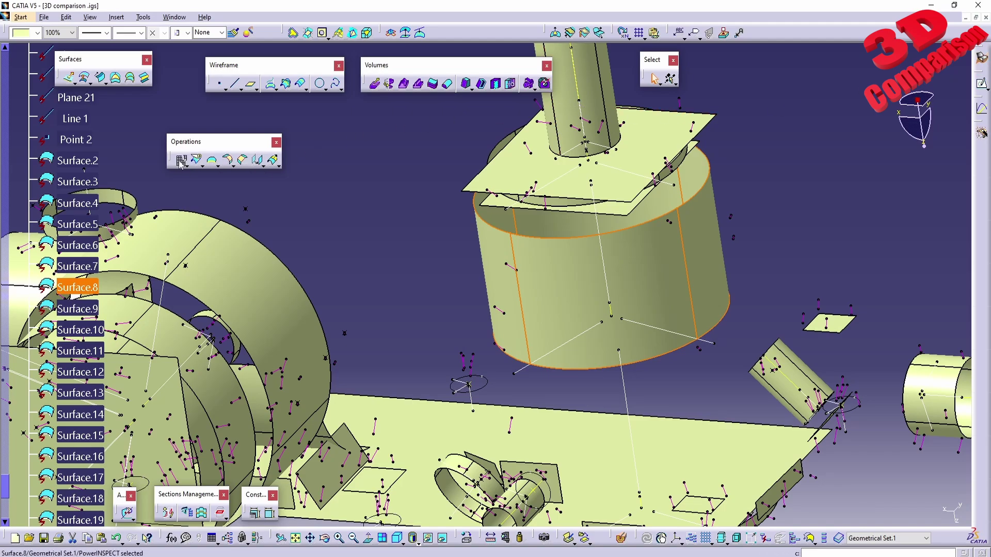
Measure the radius and center point of the large cylinder's upper edge arc and discard the measurement
{"action": "left_click", "coordinate": [400, 241]}
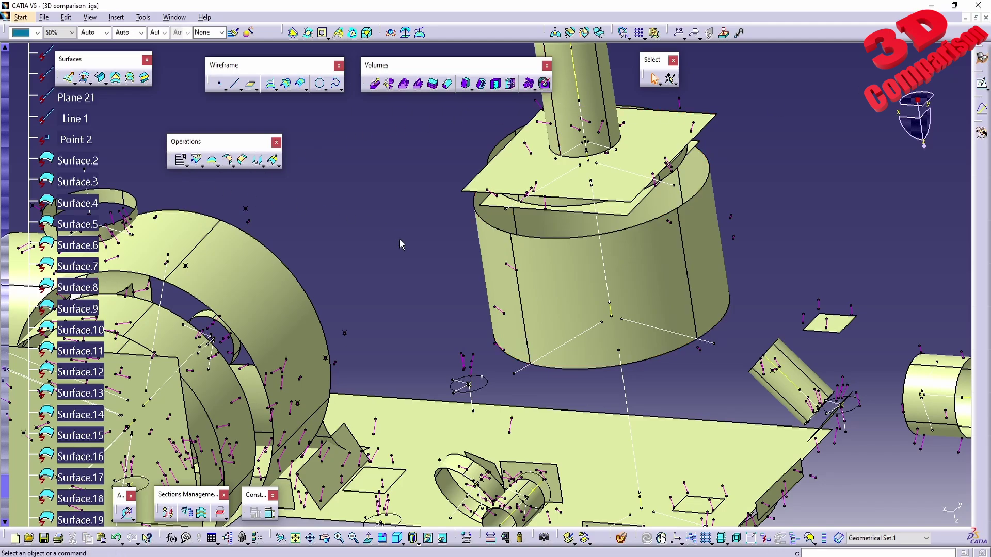
{"action": "left_click", "coordinate": [482, 413]}
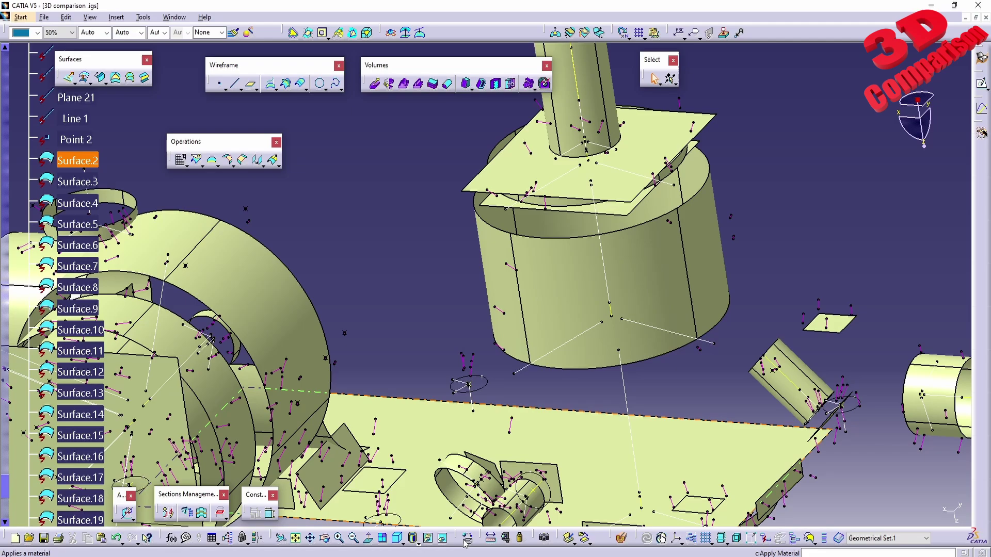
{"action": "left_click", "coordinate": [505, 537]}
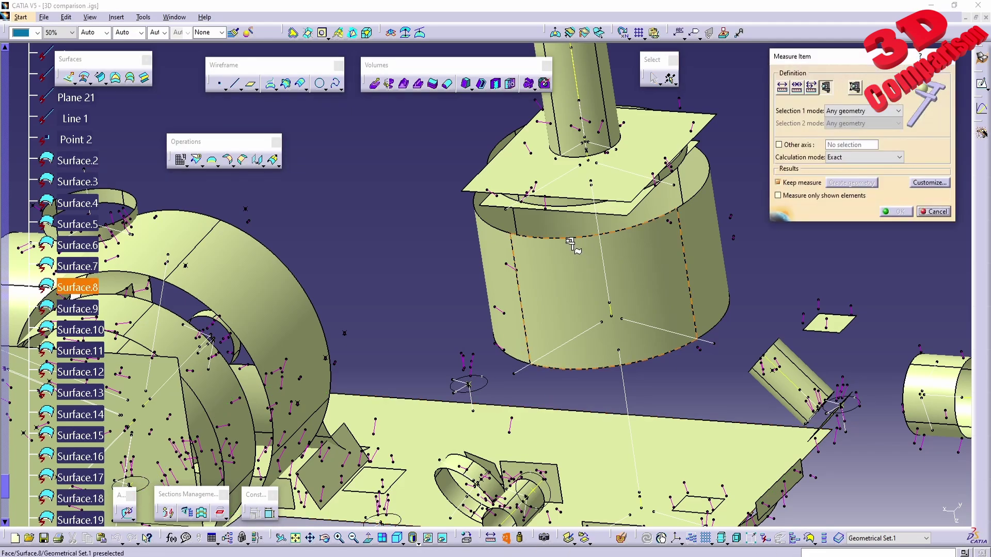
{"action": "left_click", "coordinate": [570, 241]}
{"action": "middle_click_drag", "start_coordinate": [613, 268], "coordinate": [567, 302]}
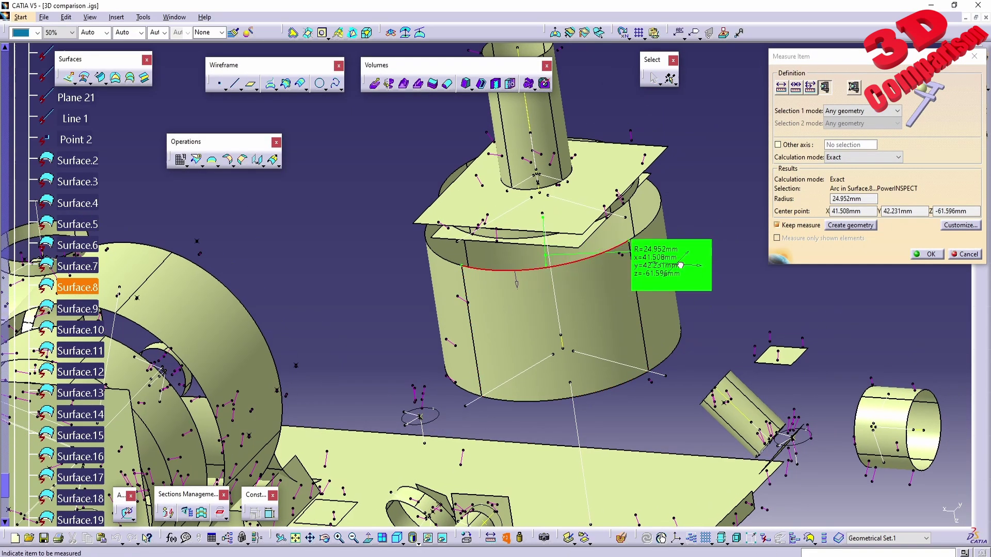
{"action": "middle_click_drag", "start_coordinate": [743, 178], "coordinate": [655, 203]}
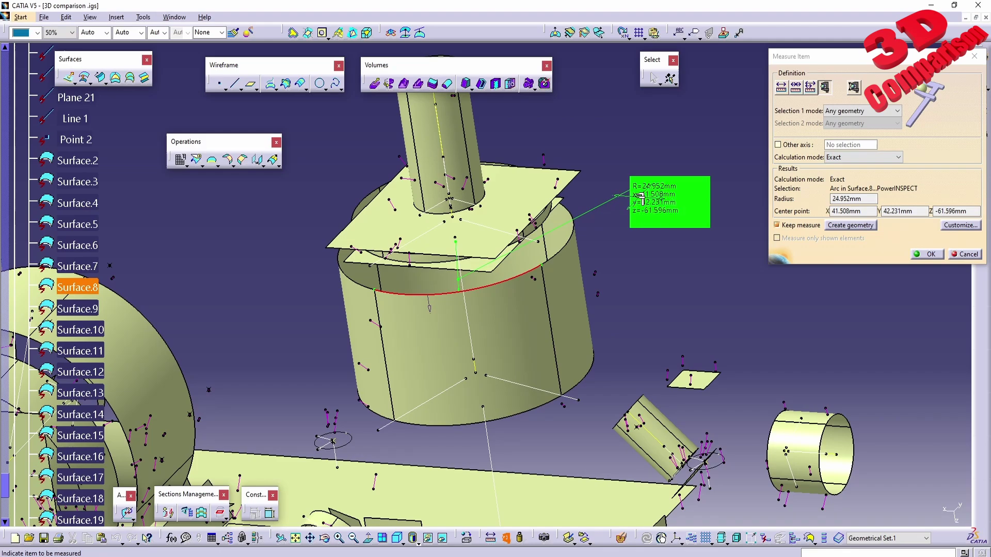
{"action": "left_click", "coordinate": [964, 254]}
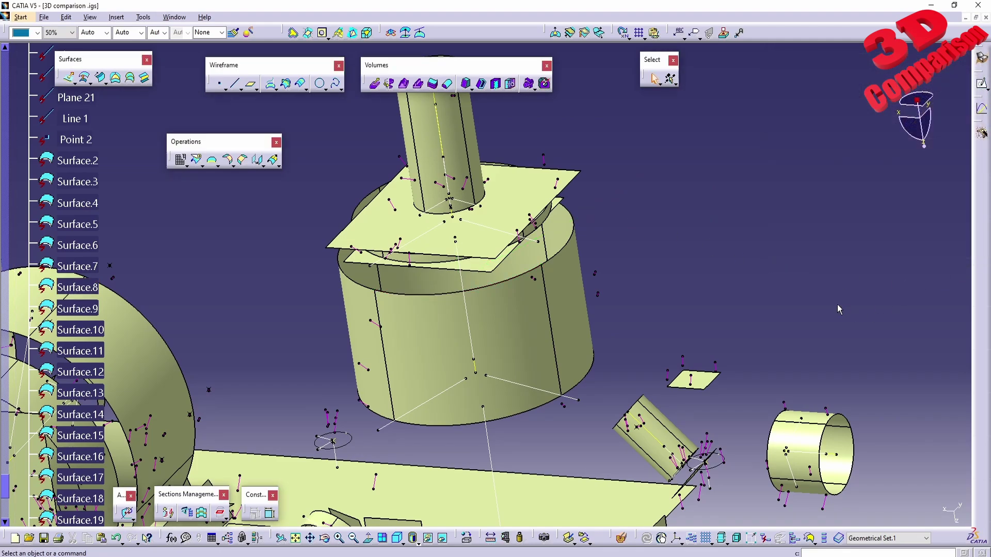
Close the IGES file without saving the changes and set the IGES import's continuity optimization to No optimization
{"action": "left_click", "coordinate": [985, 18]}
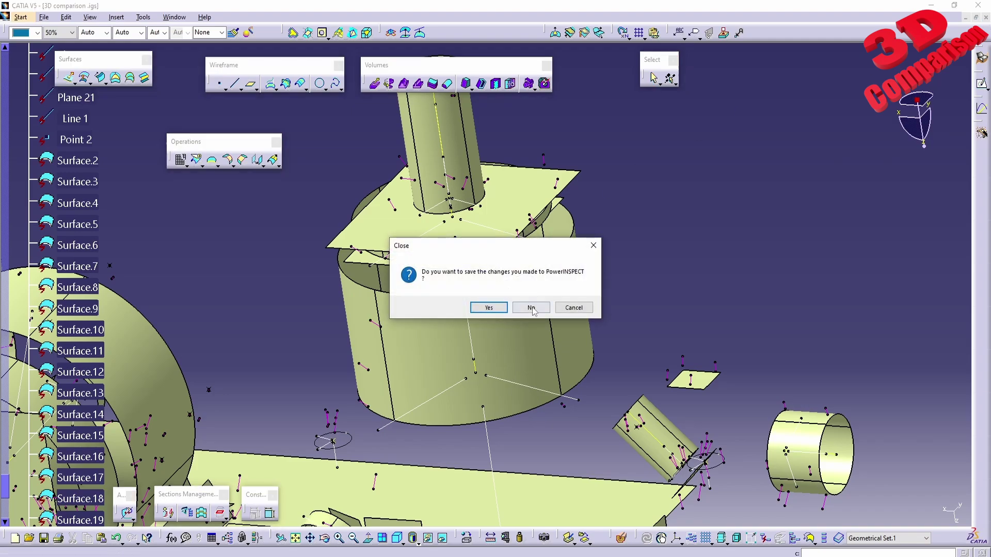
{"action": "left_click", "coordinate": [534, 310]}
{"action": "left_click", "coordinate": [132, 17]}
{"action": "left_click", "coordinate": [166, 114]}
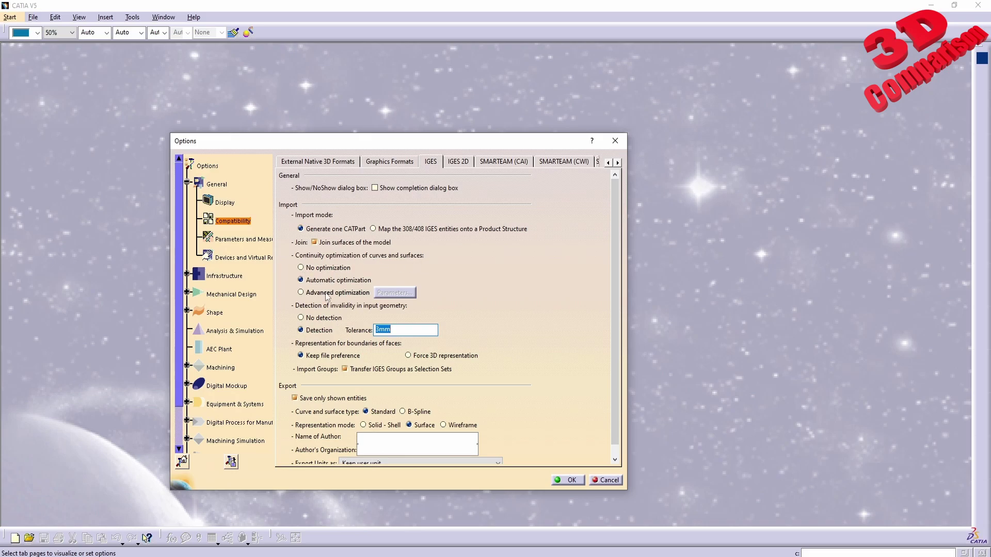
{"action": "left_click", "coordinate": [328, 268]}
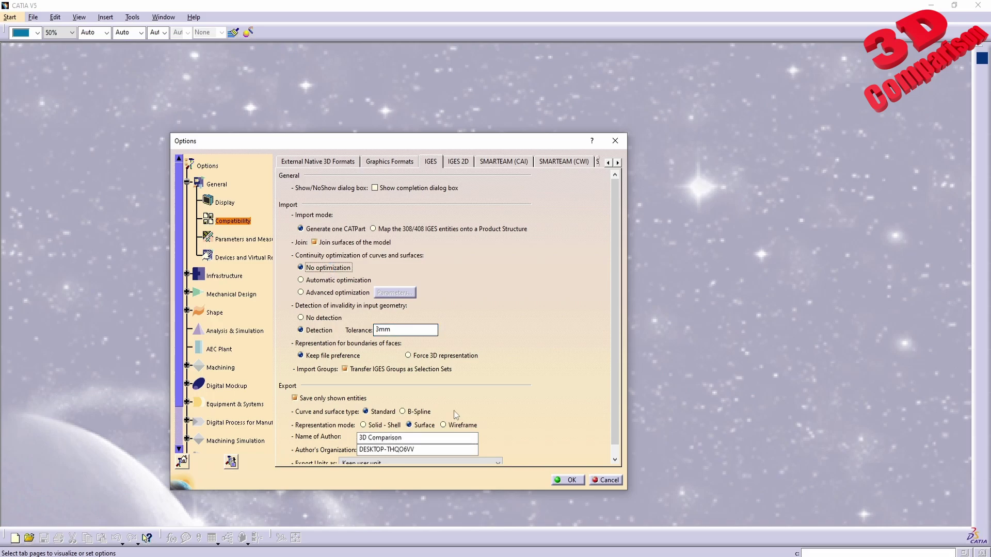
{"action": "left_click", "coordinate": [569, 481]}
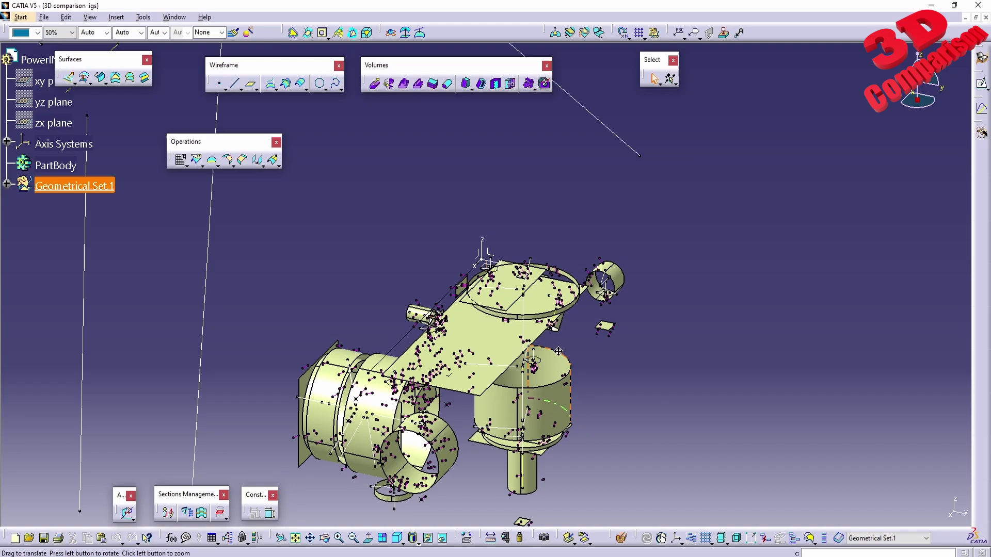
Inspect the reimported joined surfaces from different angles
{"action": "middle_click_drag", "start_coordinate": [559, 351], "coordinate": [481, 281]}
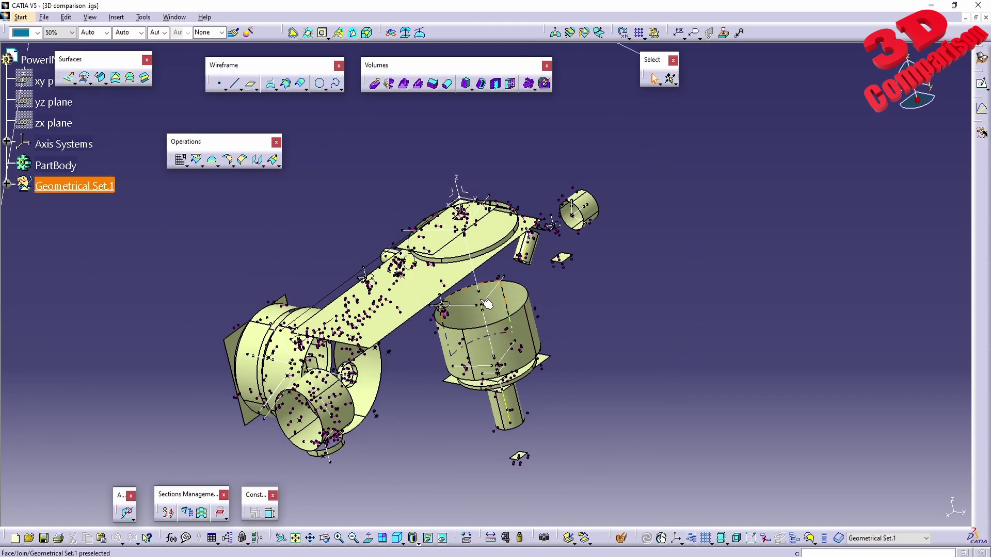
{"action": "left_click", "coordinate": [185, 166]}
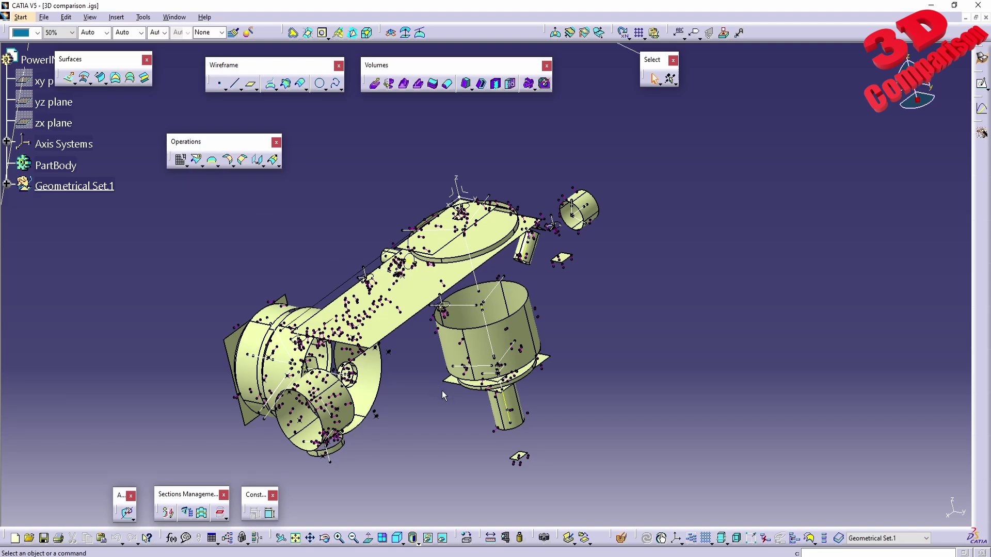
{"action": "middle_click_drag", "start_coordinate": [441, 391], "coordinate": [411, 325]}
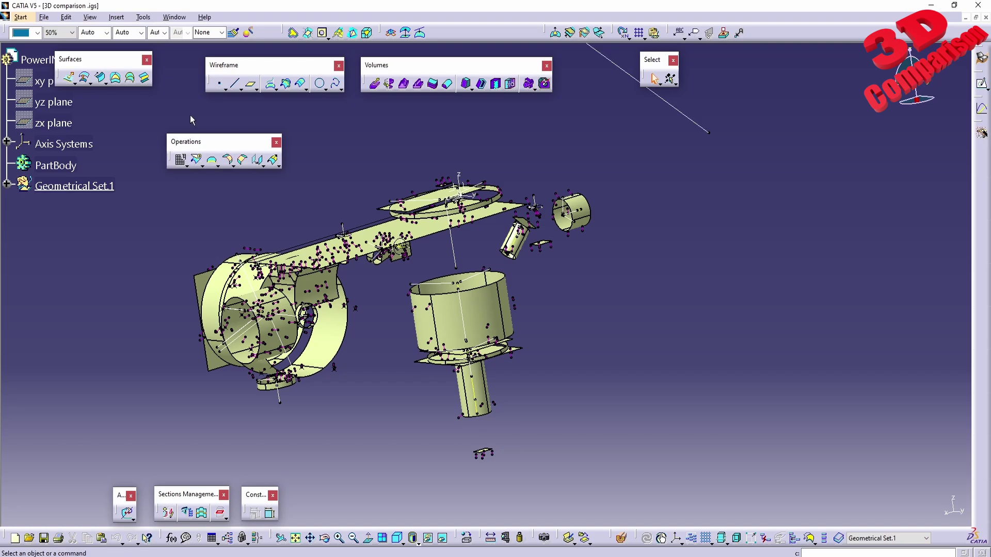
Reopen the IGES compatibility options beside the model and review the import tolerance, export settings and available export units
{"action": "left_click", "coordinate": [143, 17]}
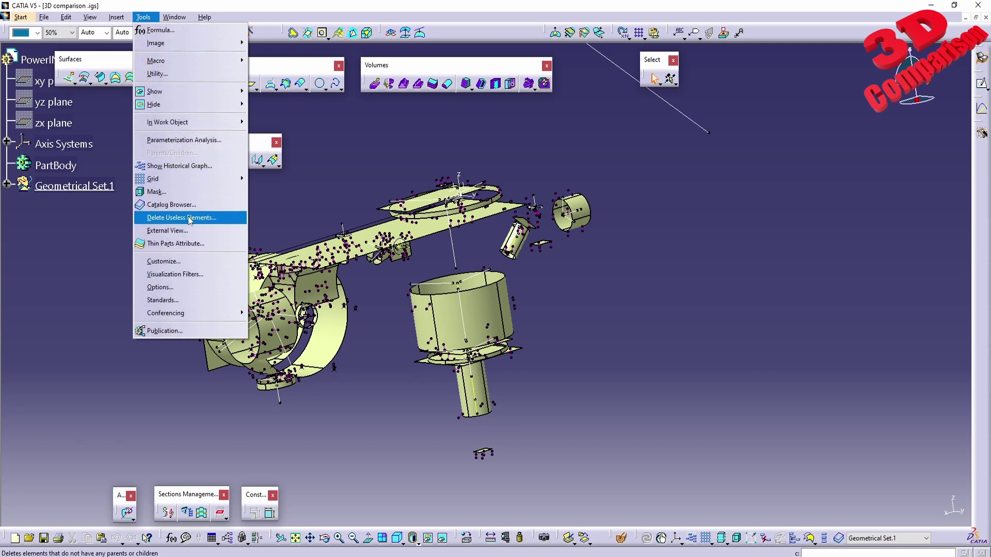
{"action": "left_click", "coordinate": [160, 287]}
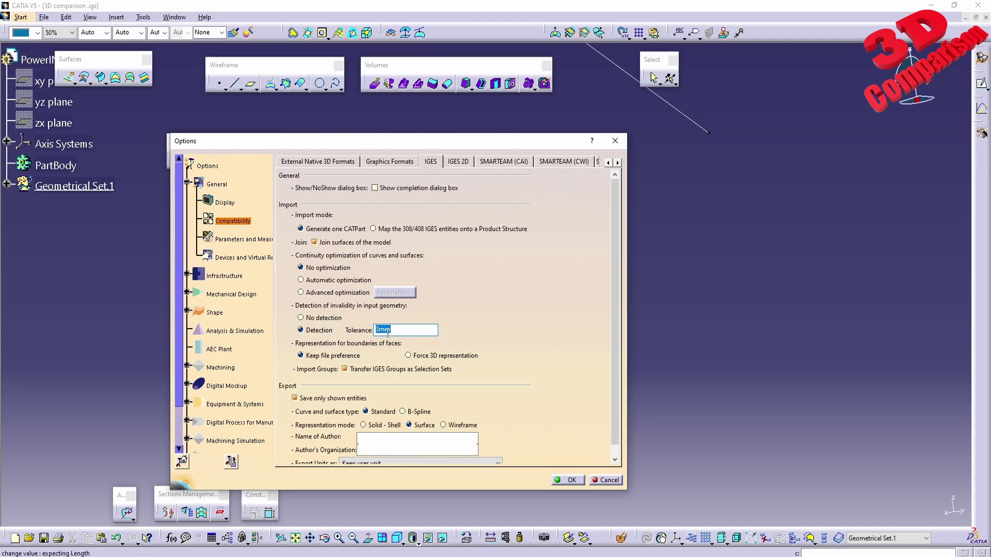
{"action": "left_click_drag", "start_coordinate": [385, 142], "coordinate": [785, 146]}
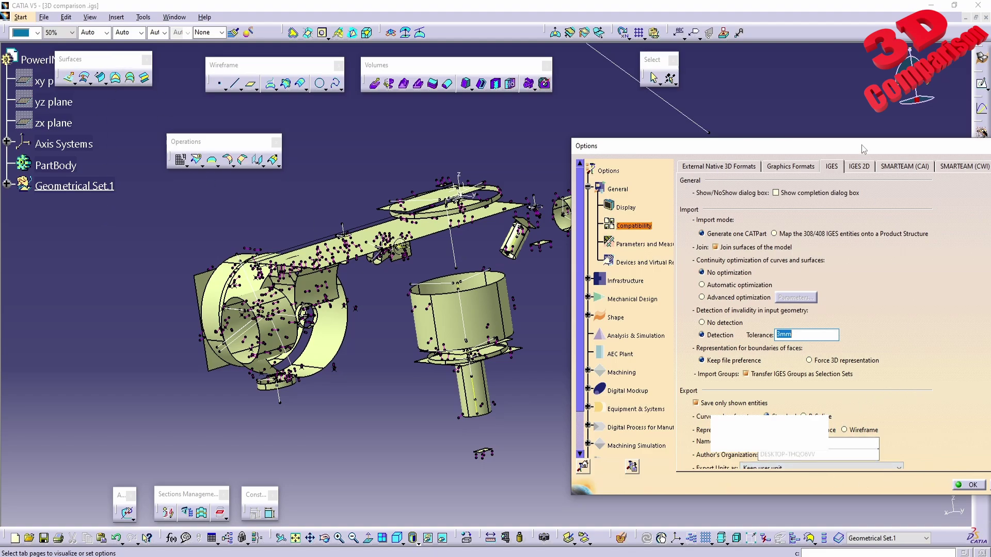
{"action": "left_click_drag", "start_coordinate": [862, 145], "coordinate": [814, 137]}
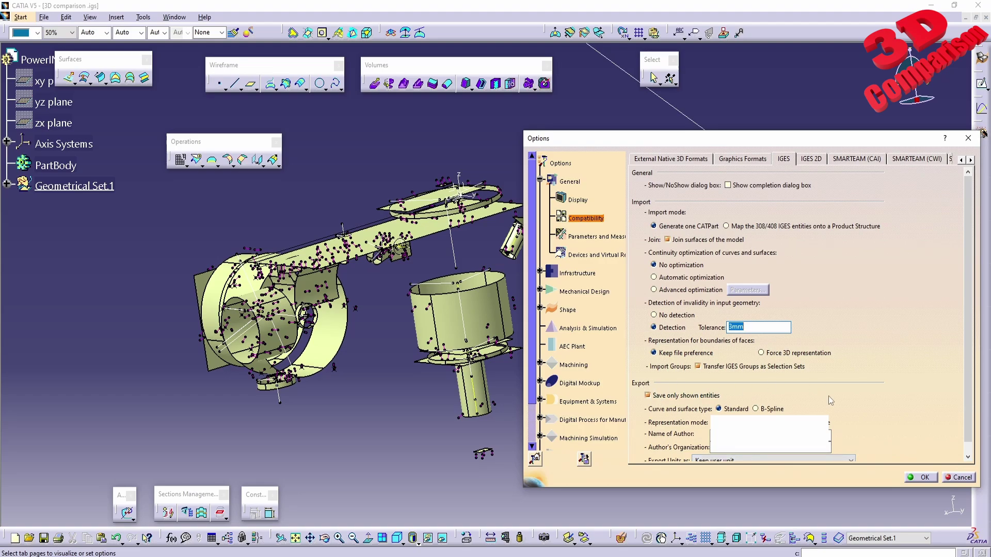
{"action": "scroll", "coordinate": [956, 317], "scroll_direction": "down", "scroll_amount": 1}
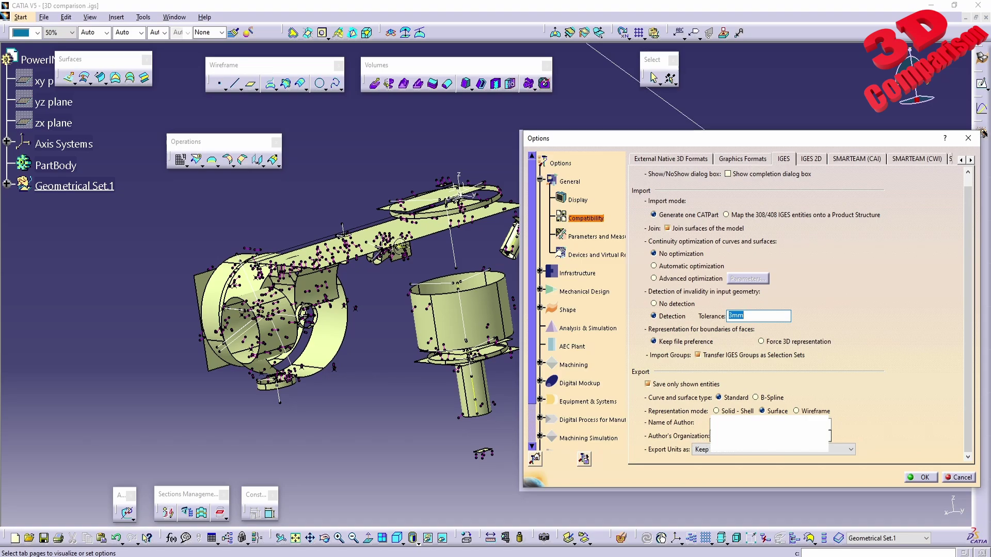
{"action": "left_click", "coordinate": [722, 450]}
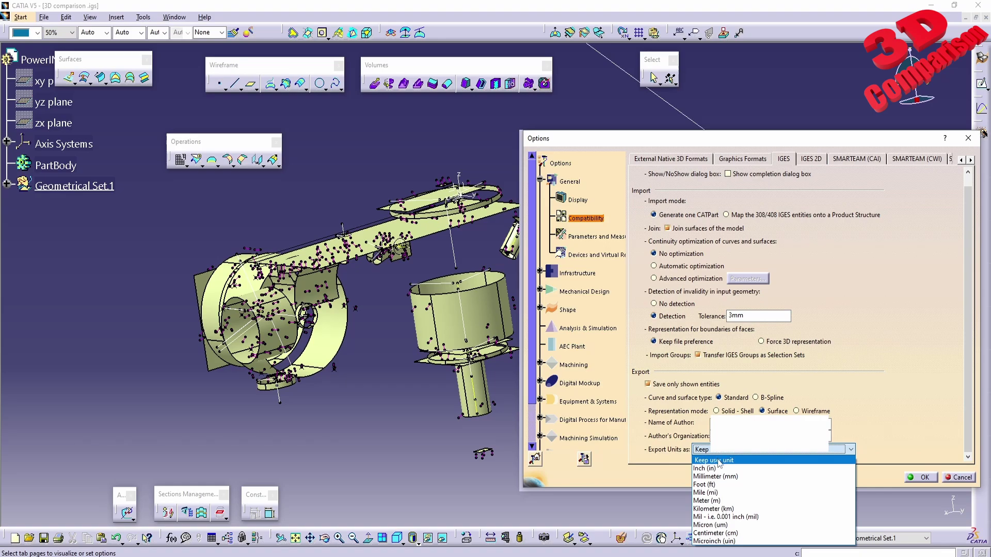
{"action": "left_click", "coordinate": [896, 427]}
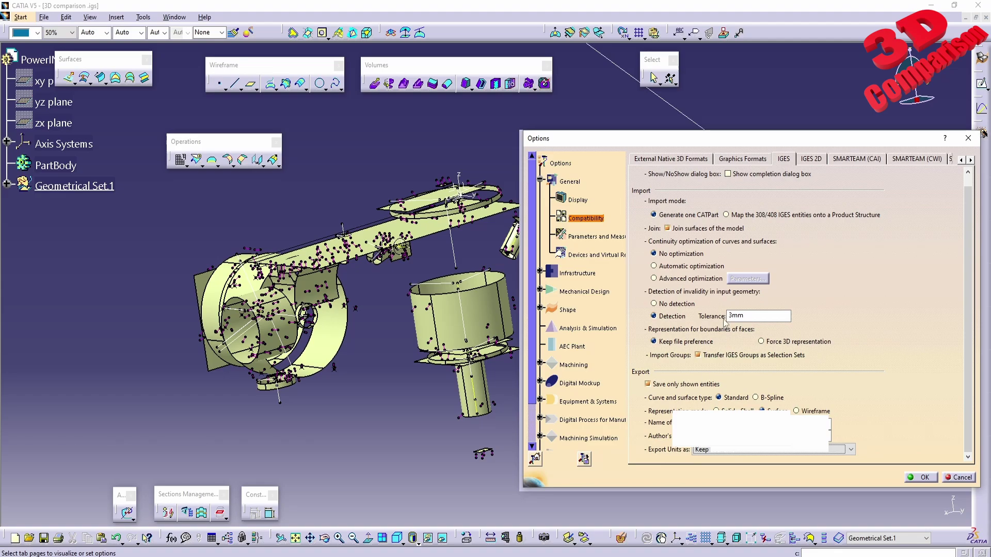
{"action": "left_click_drag", "start_coordinate": [689, 141], "coordinate": [654, 139]}
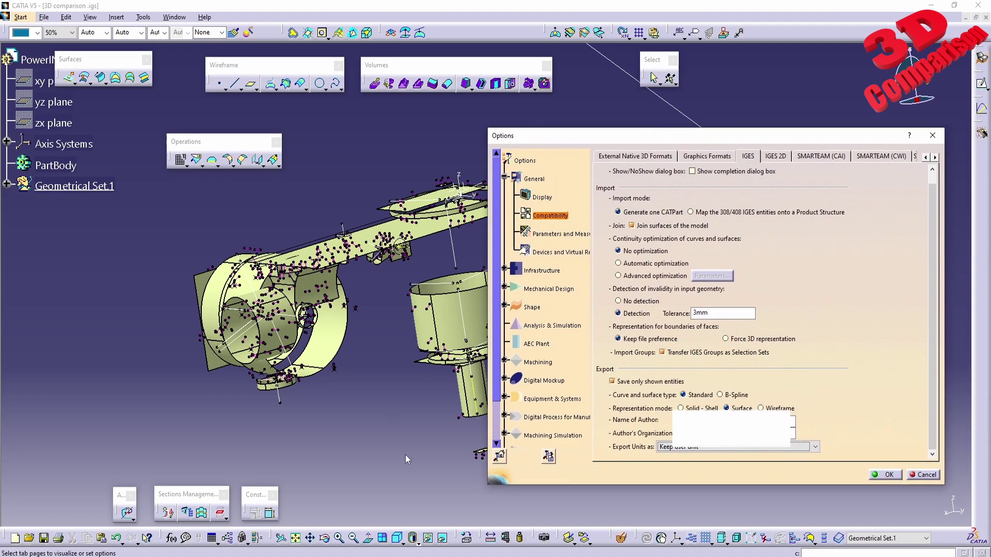